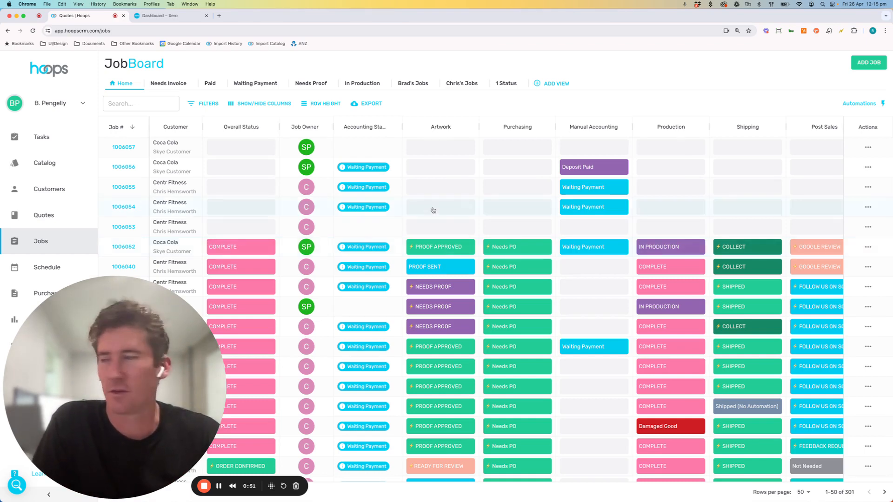
{"action": "left_click", "coordinate": [114, 486]}
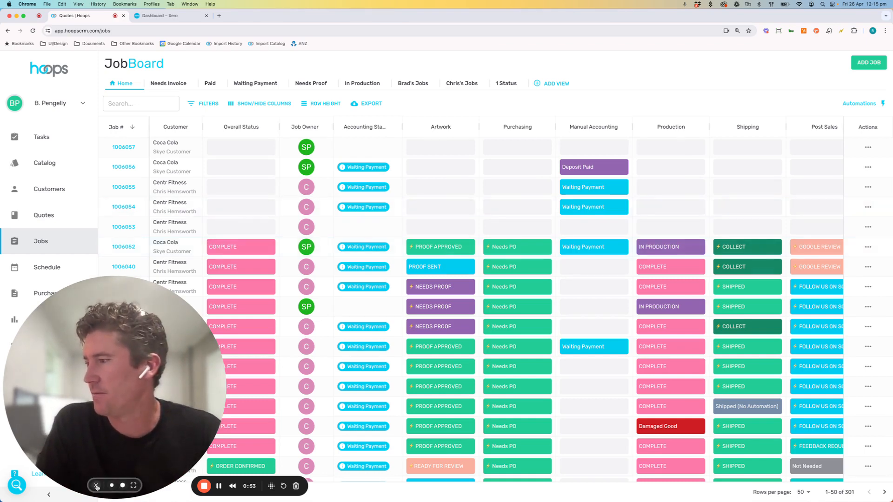
{"action": "left_click", "coordinate": [111, 485]}
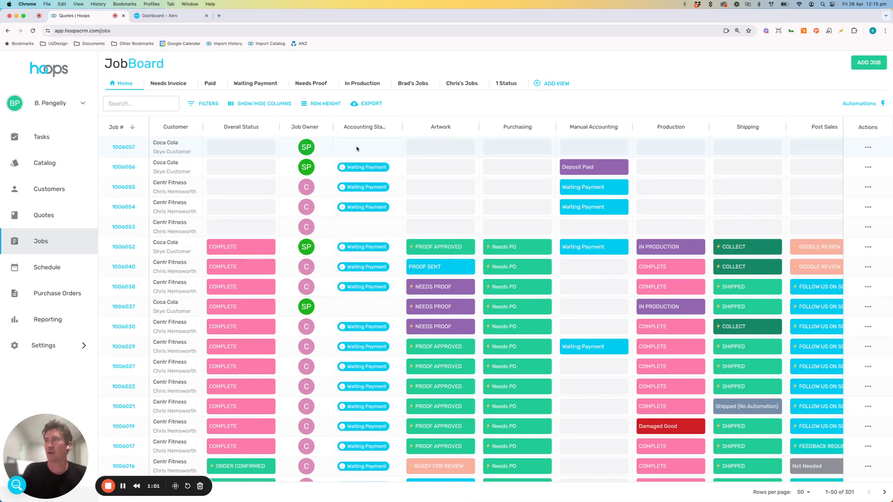
Create and save an invoice for the newest Coca Cola job, and refresh the Home view by visiting the Needs Invoice view.
{"action": "left_click", "coordinate": [868, 148]}
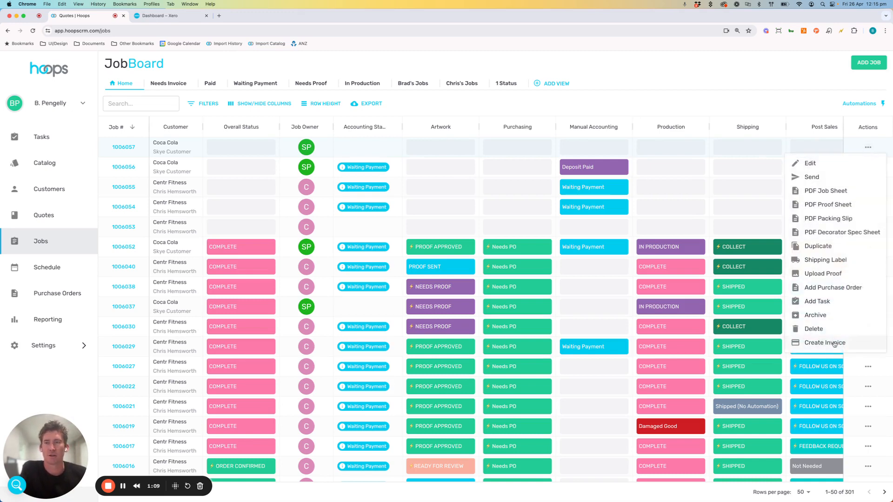
{"action": "left_click", "coordinate": [831, 343]}
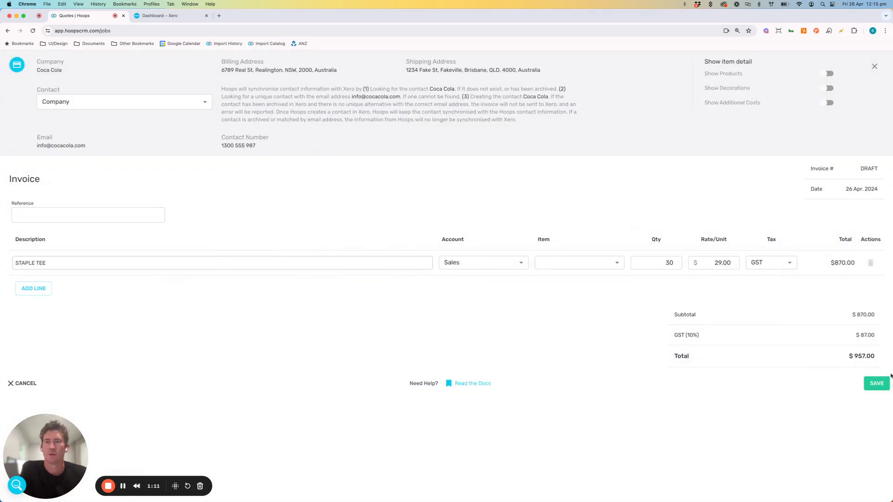
{"action": "left_click", "coordinate": [877, 384]}
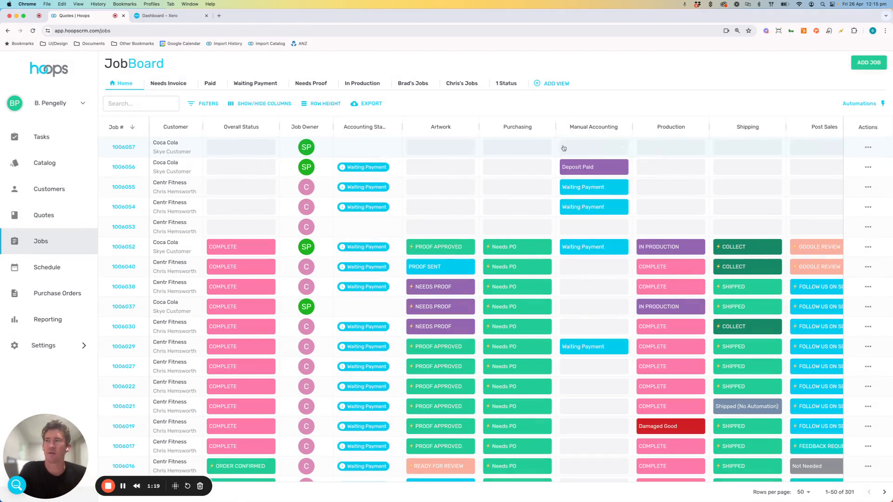
{"action": "left_click", "coordinate": [166, 86]}
{"action": "left_click", "coordinate": [124, 85]}
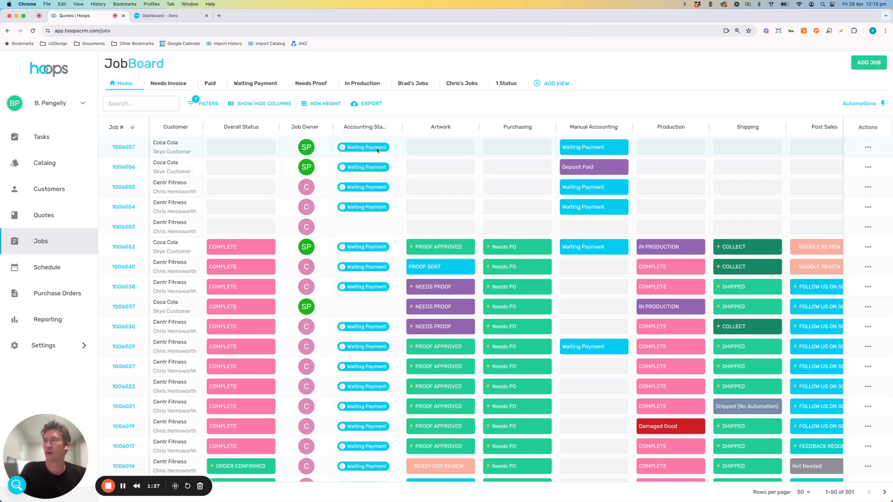
Move the Manual Accounting column directly after the accounting status column and set the first Coca Cola job's manual accounting to Deposit Paid.
{"action": "mouse_move", "coordinate": [376, 152]}
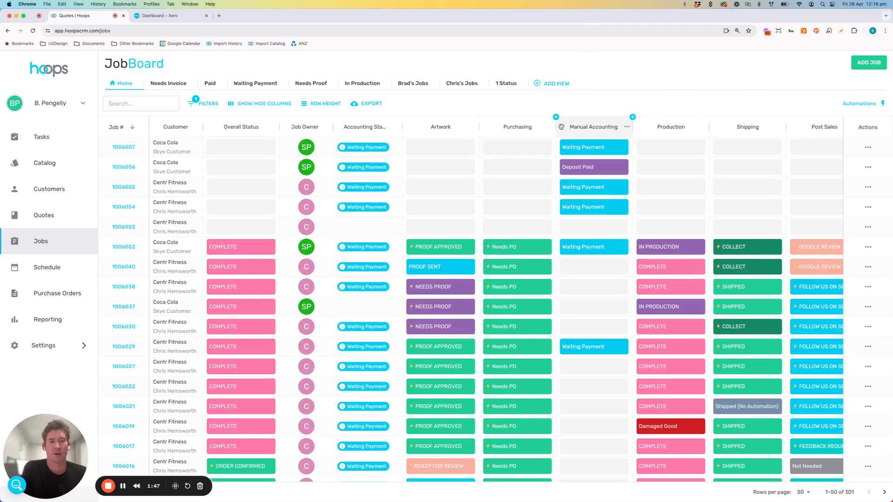
{"action": "left_click_drag", "start_coordinate": [561, 126], "coordinate": [409, 126]}
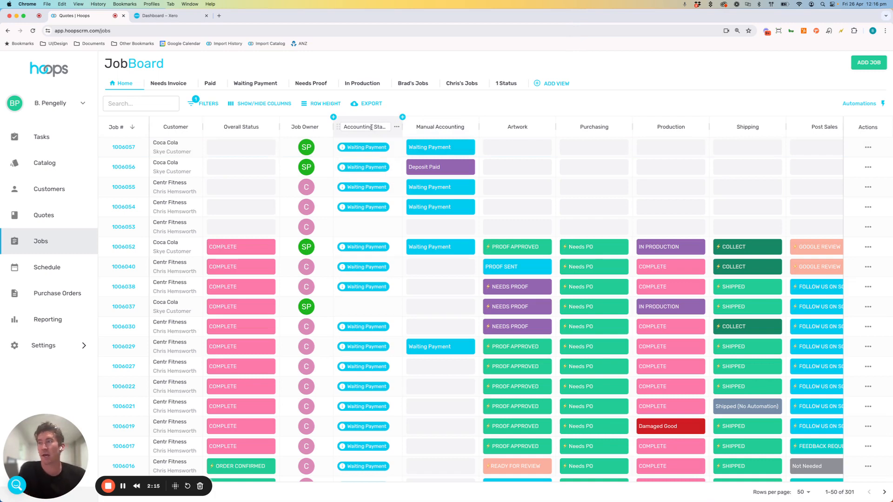
{"action": "left_click", "coordinate": [437, 149]}
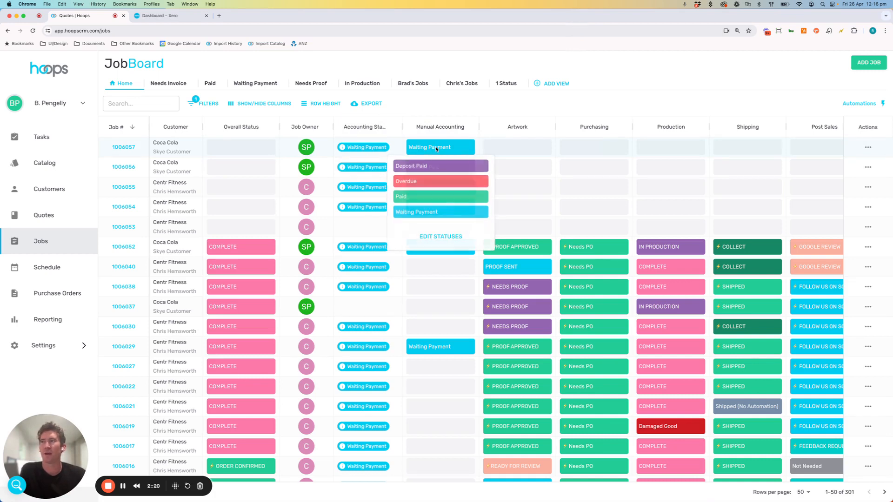
{"action": "left_click", "coordinate": [423, 168]}
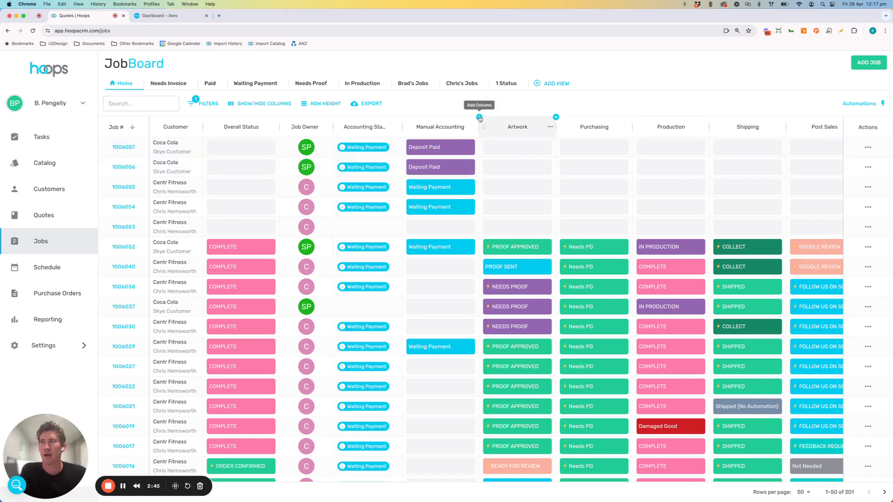
Add a status column named Payment Method between Manual Accounting and Artwork.
{"action": "left_click", "coordinate": [479, 118]}
{"action": "left_click", "coordinate": [495, 130]}
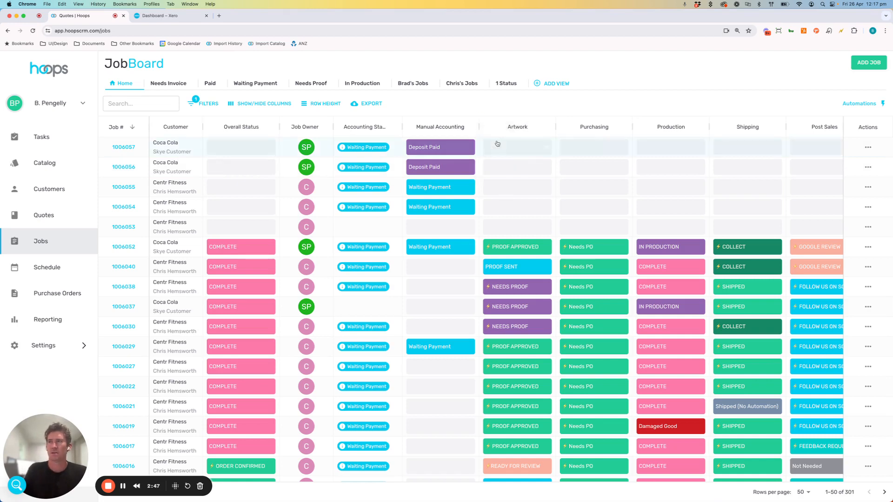
{"action": "left_click", "coordinate": [515, 129]}
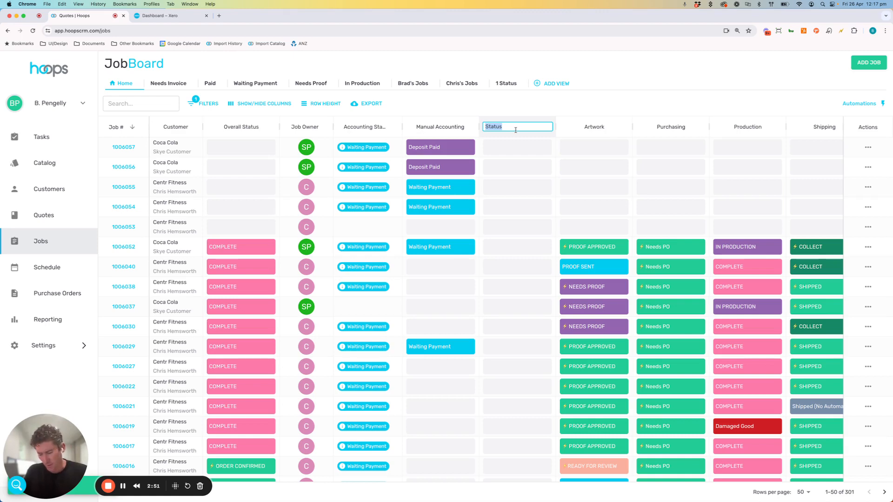
{"action": "type", "text": "Cash"}
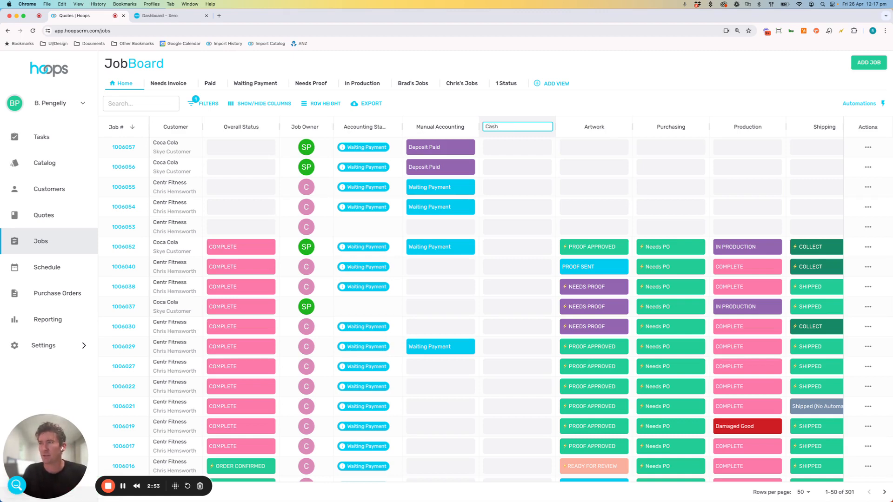
{"action": "key", "text": "super+a"}
{"action": "type", "text": "Pay"}
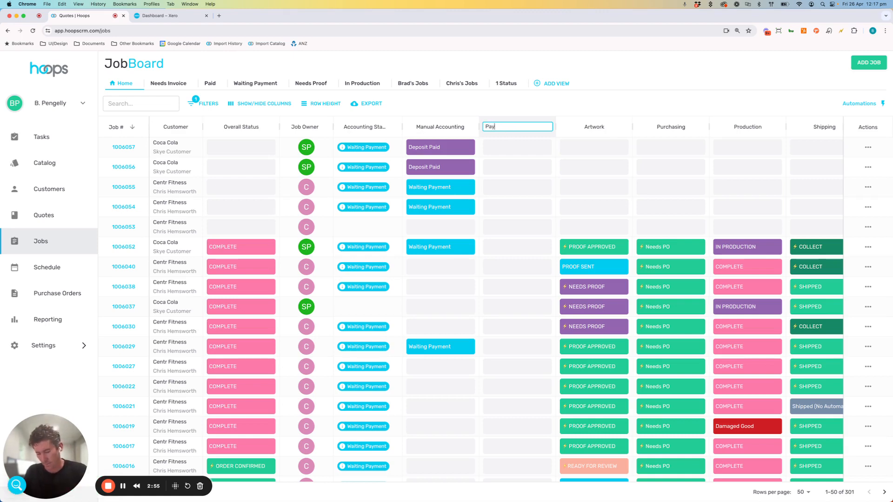
{"action": "type", "text": "ment Method"}
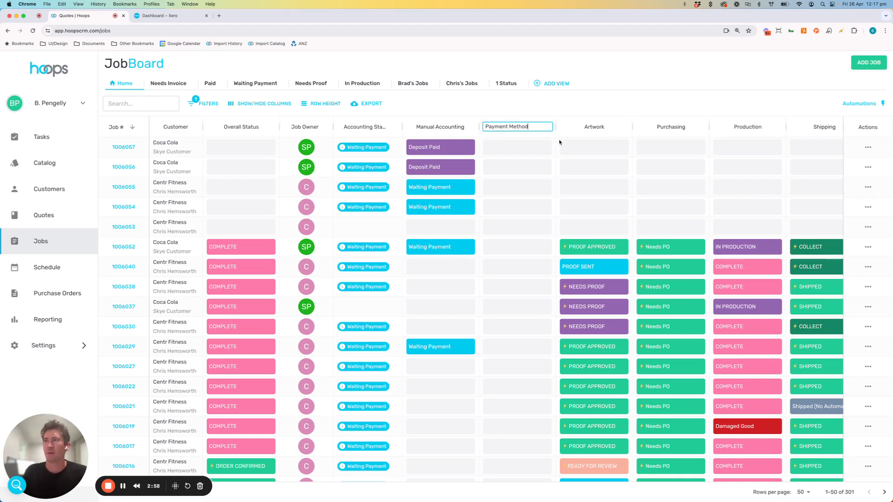
{"action": "key", "text": "Return"}
Remove the default IN PROGRESS, ON HOLD and DONE statuses from the Payment Method column.
{"action": "left_click", "coordinate": [530, 147]}
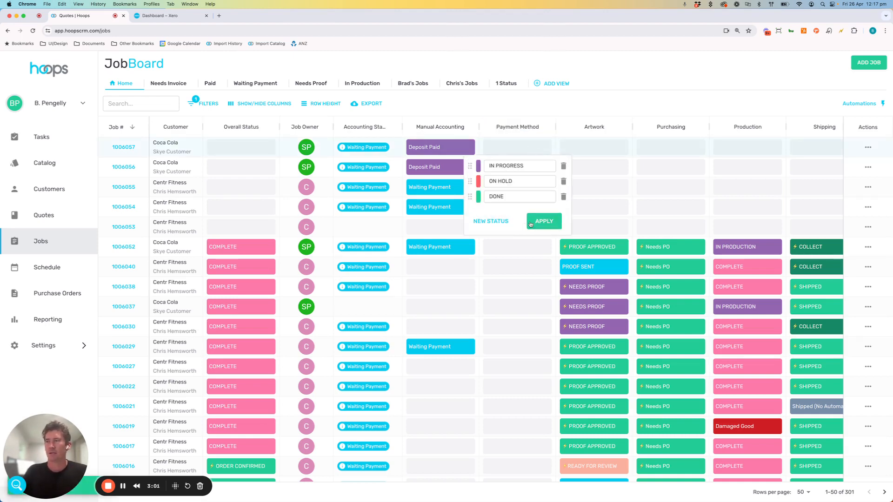
{"action": "left_click", "coordinate": [563, 196]}
{"action": "left_click", "coordinate": [563, 181]}
{"action": "left_click", "coordinate": [563, 166]}
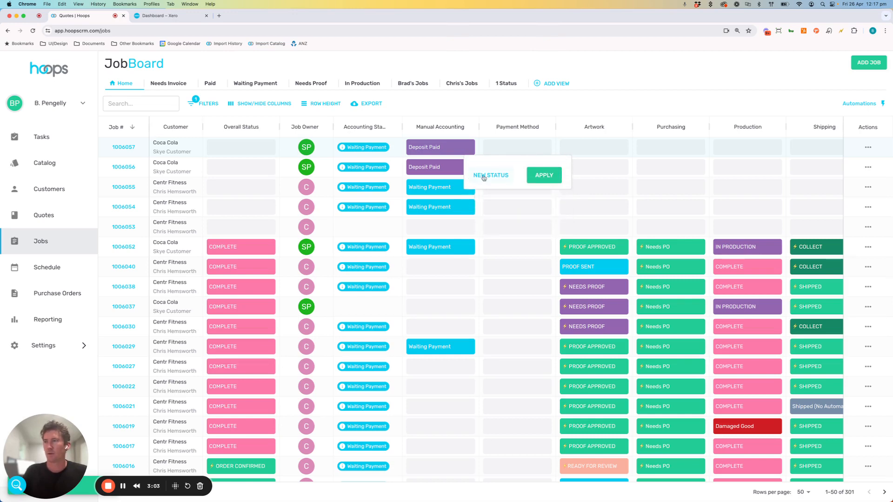
Add a pink status named Cash to the Payment Method column.
{"action": "left_click", "coordinate": [483, 178]}
{"action": "left_click", "coordinate": [478, 166]}
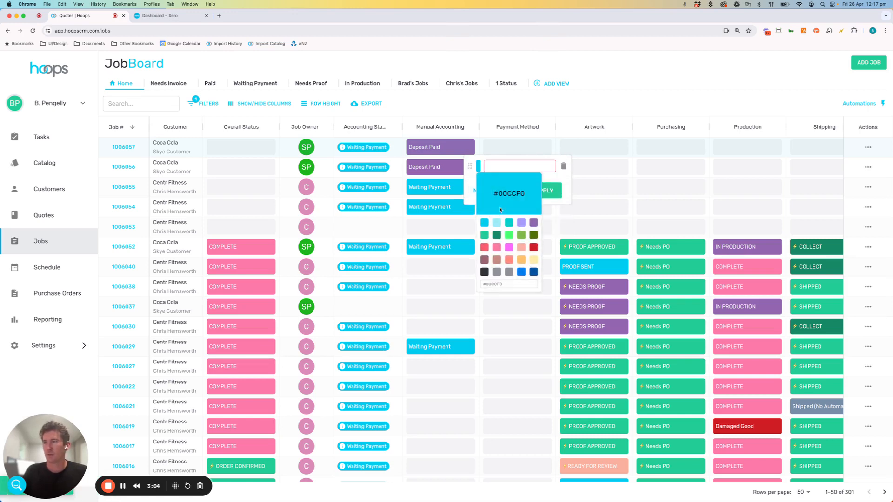
{"action": "left_click", "coordinate": [497, 247]}
{"action": "left_click", "coordinate": [503, 168]}
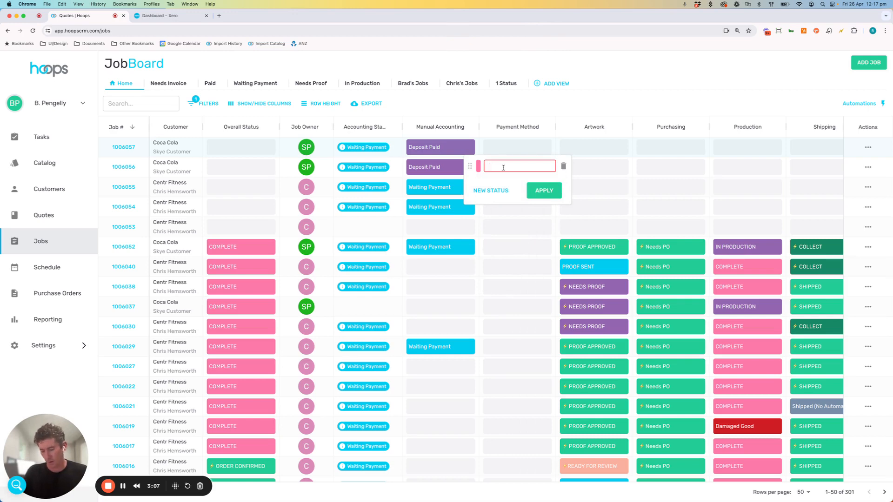
{"action": "type", "text": "Cash"}
Add a peach status named Cheque below Cash in the Payment Method status list.
{"action": "left_click", "coordinate": [492, 191]}
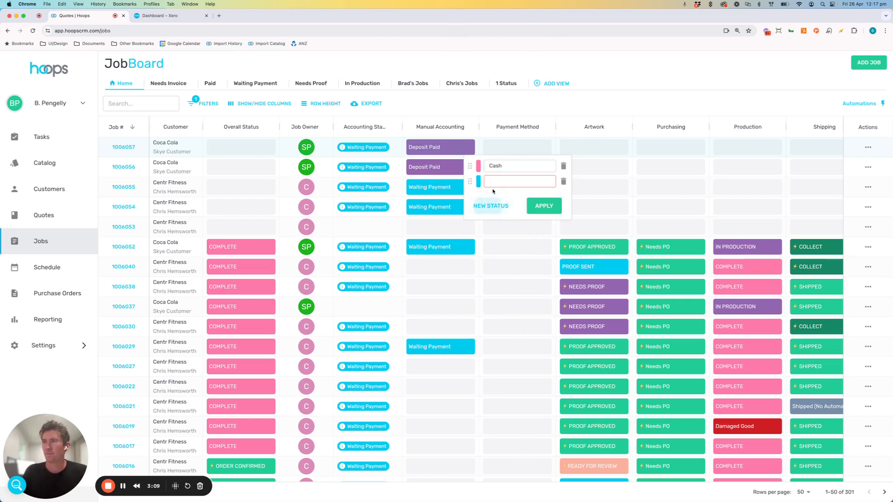
{"action": "left_click", "coordinate": [478, 181]}
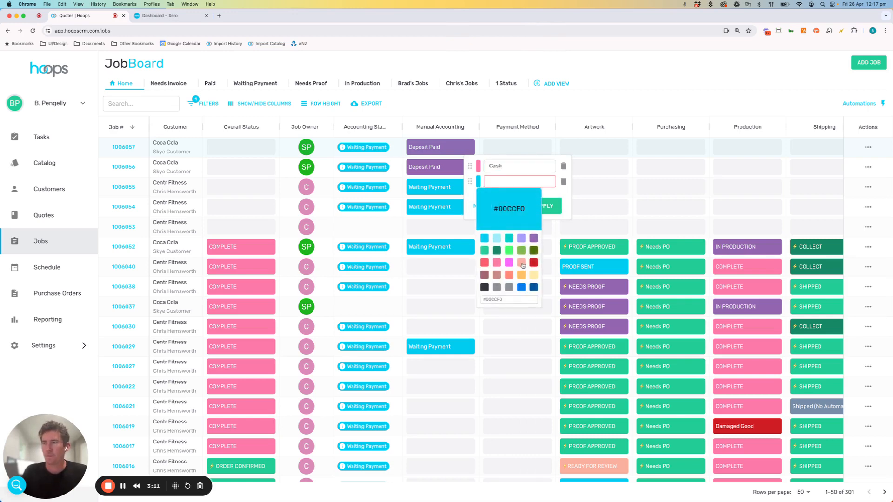
{"action": "left_click", "coordinate": [521, 263]}
{"action": "left_click", "coordinate": [510, 180]}
{"action": "type", "text": "Cheque"}
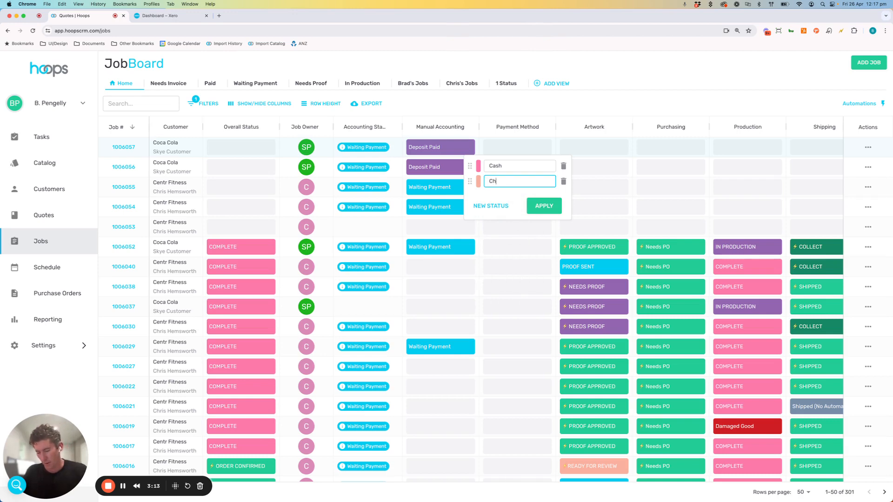
Add and apply a dark green CC In-Store status, and set the first Coca Cola job's Payment Method to Cash.
{"action": "left_click", "coordinate": [502, 209]}
{"action": "left_click", "coordinate": [478, 197]}
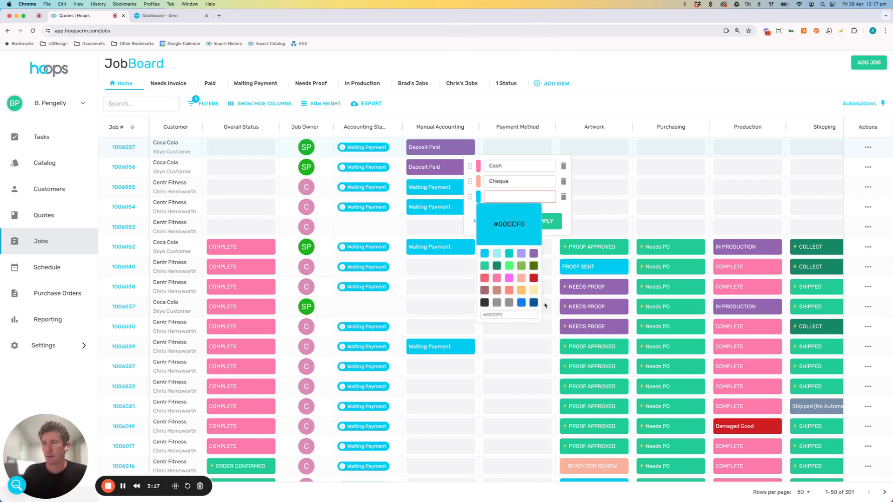
{"action": "left_click", "coordinate": [496, 265]}
{"action": "left_click", "coordinate": [498, 198]}
{"action": "type", "text": "CC"}
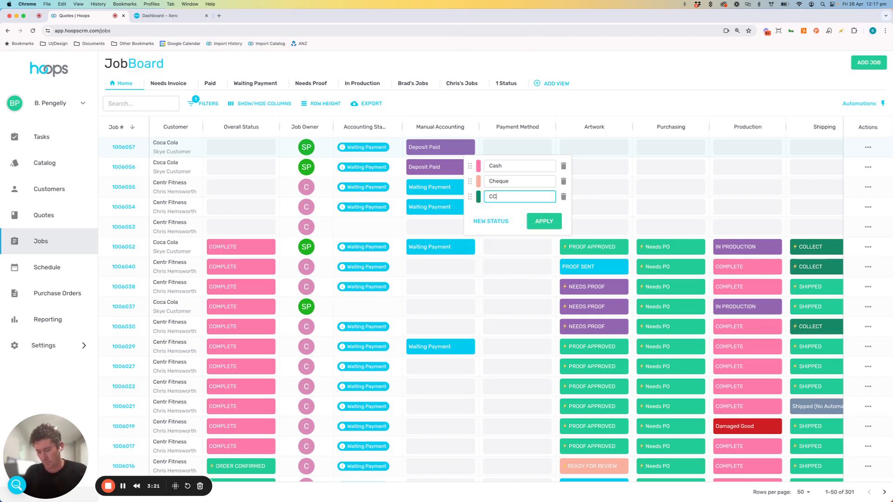
{"action": "type", "text": " In-Store"}
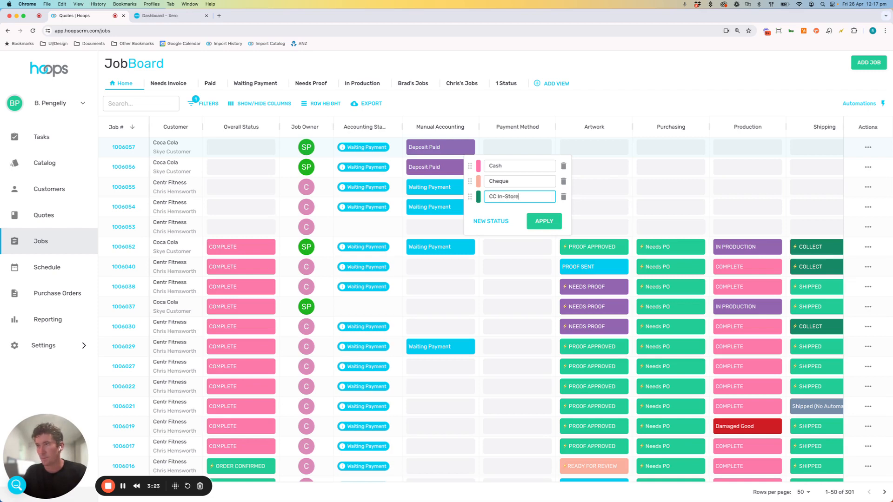
{"action": "left_click", "coordinate": [545, 222]}
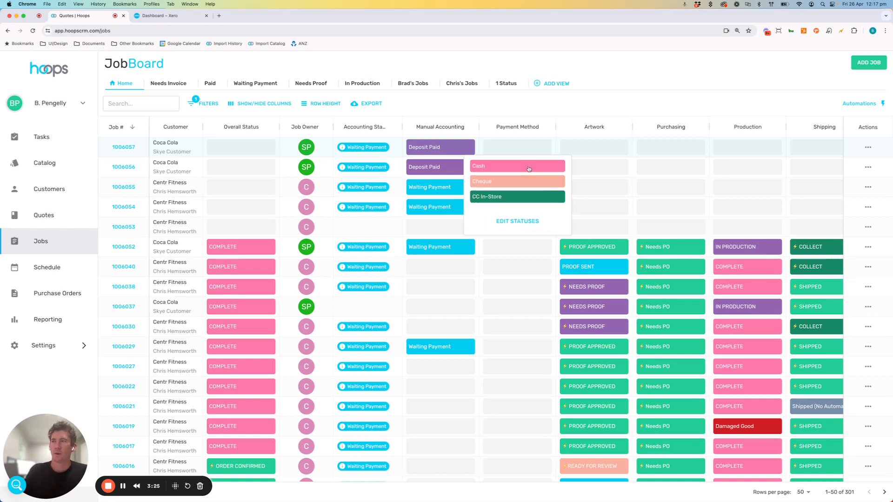
{"action": "left_click", "coordinate": [502, 168]}
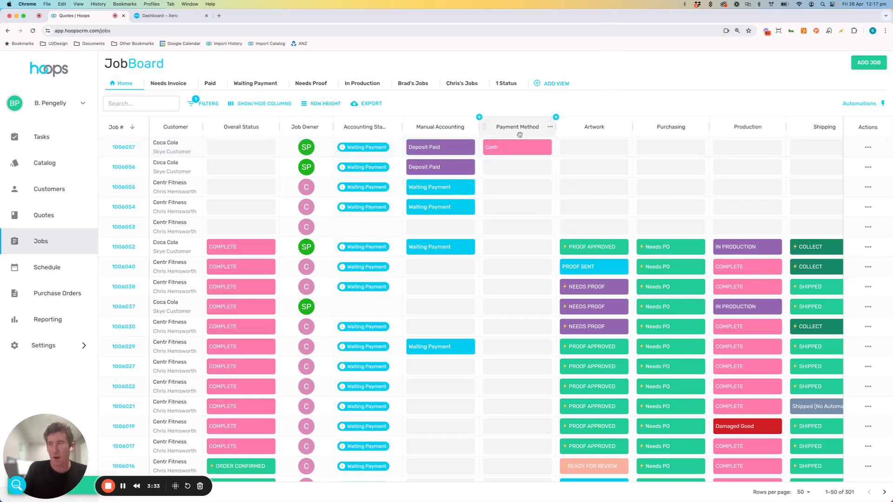
Add a text column named Payment Amount after Payment Method and enter 450 for the first Coca Cola job.
{"action": "left_click", "coordinate": [556, 118]}
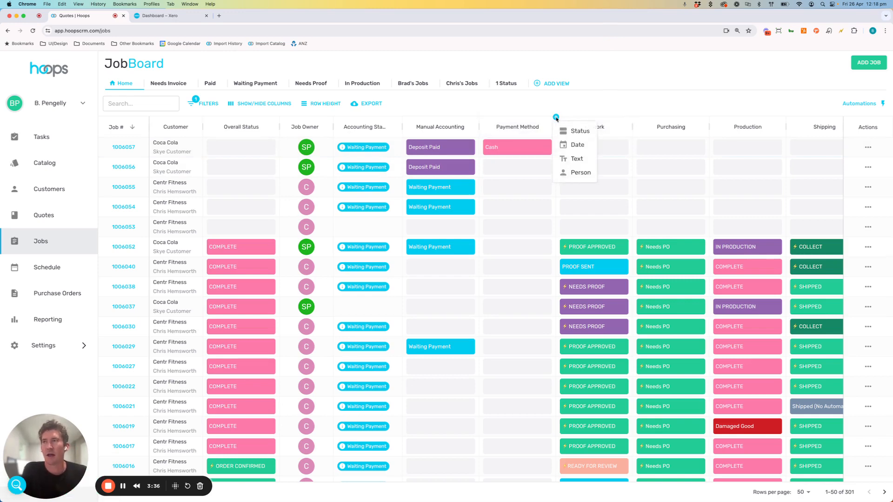
{"action": "left_click", "coordinate": [577, 160]}
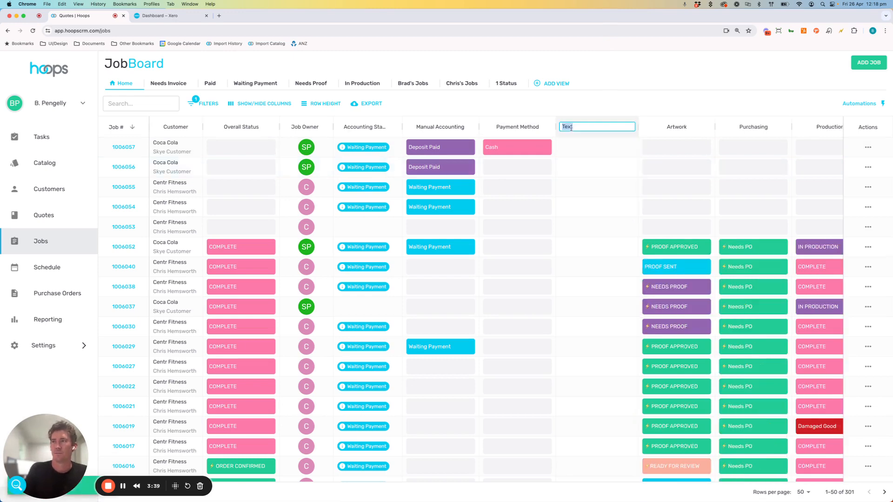
{"action": "type", "text": "Paymen"}
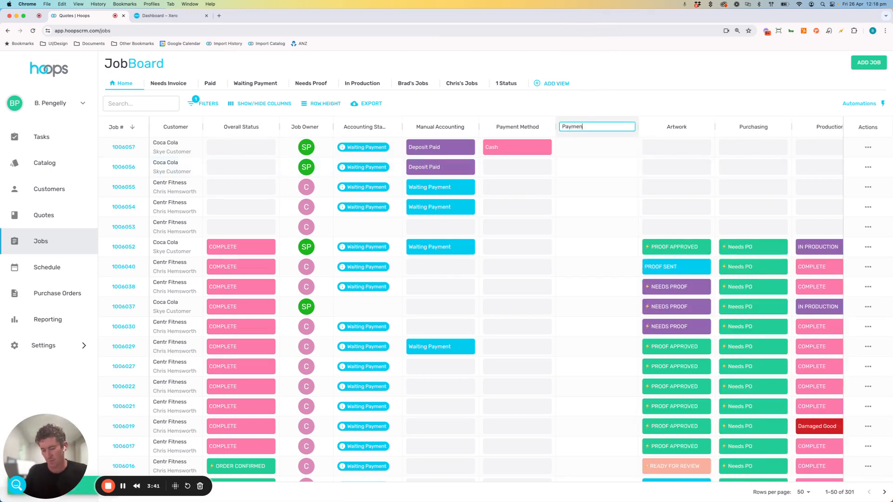
{"action": "type", "text": "t Amount"}
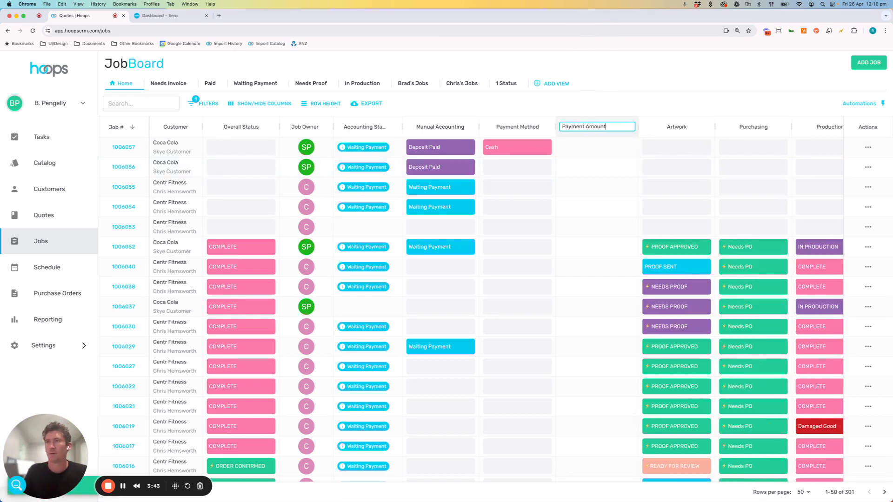
{"action": "left_click", "coordinate": [589, 146]}
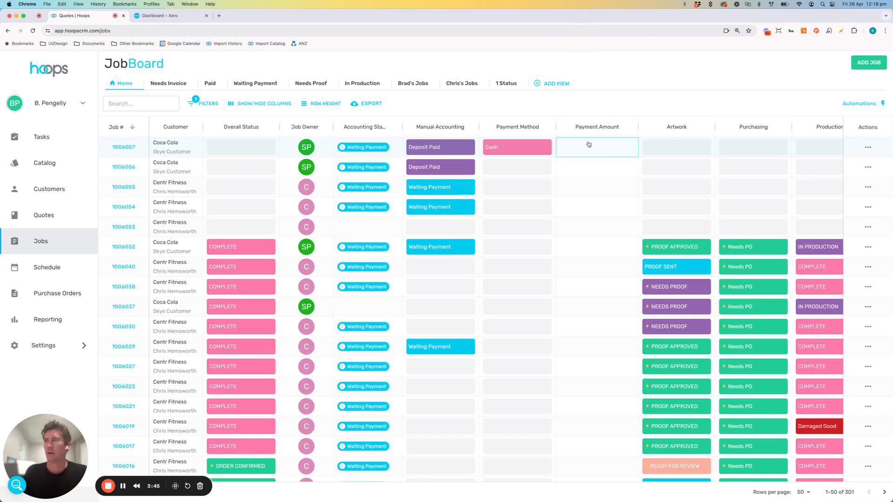
{"action": "mouse_move", "coordinate": [364, 150]}
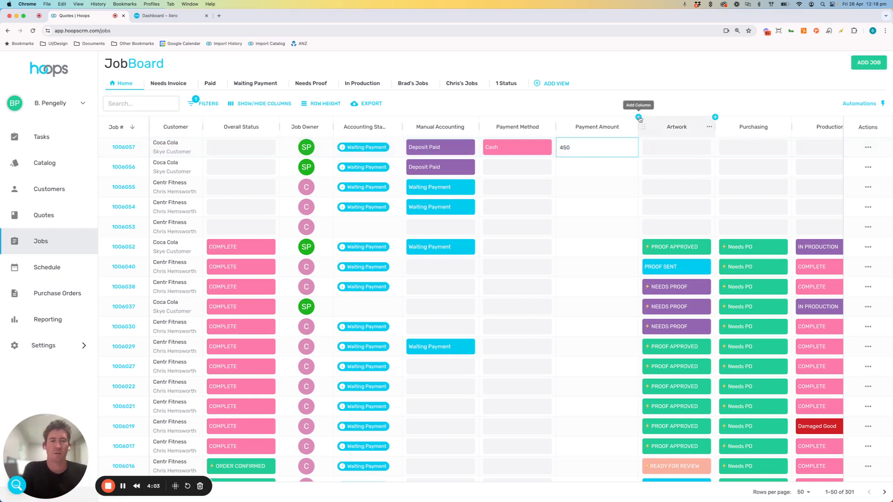
Add a person column named Who took Payment after the Payment Amount column.
{"action": "left_click", "coordinate": [638, 117]}
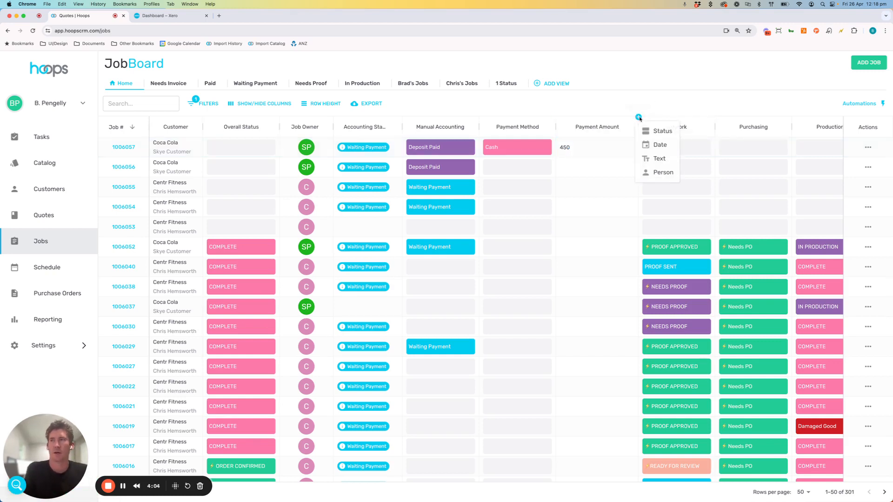
{"action": "left_click", "coordinate": [661, 174]}
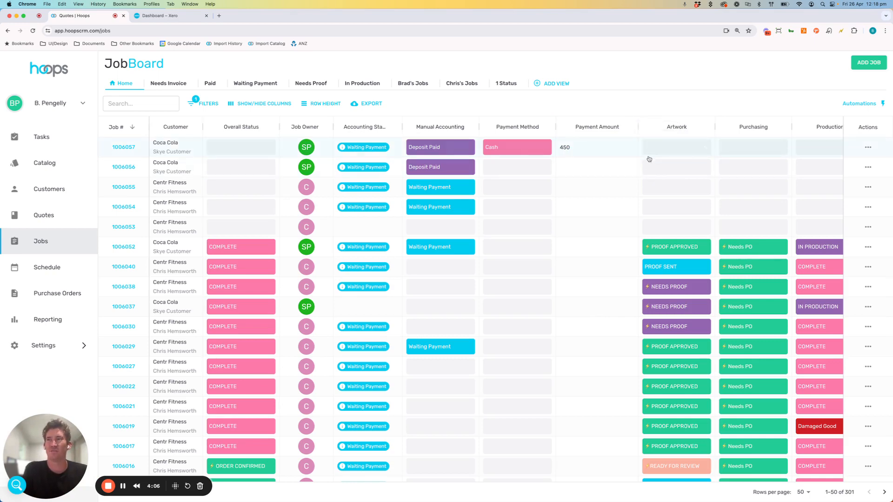
{"action": "type", "text": "W"}
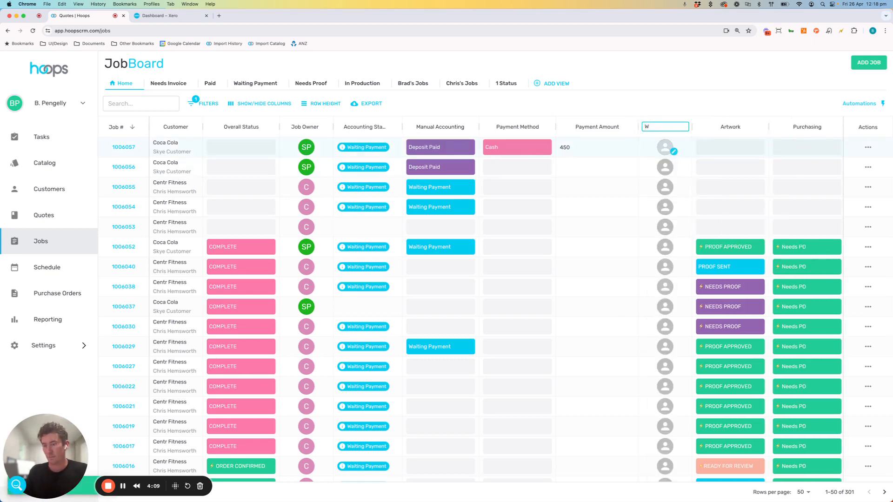
{"action": "type", "text": "ho"}
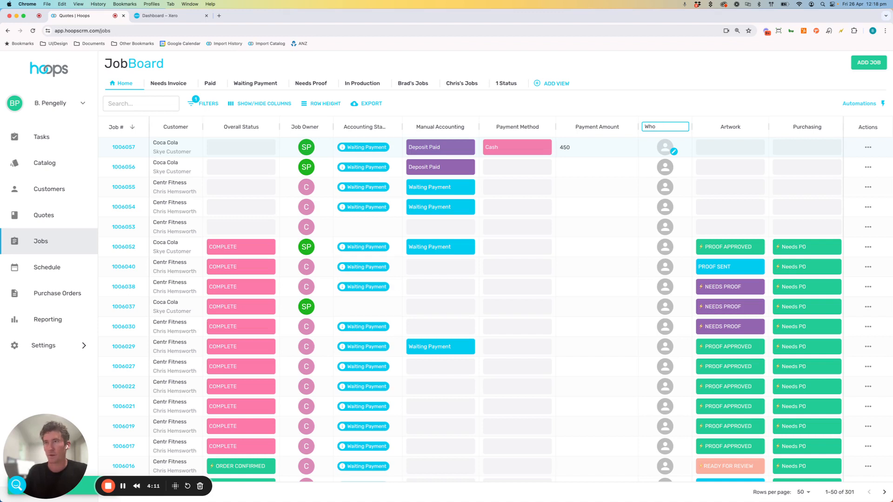
{"action": "type", "text": " took Payment"}
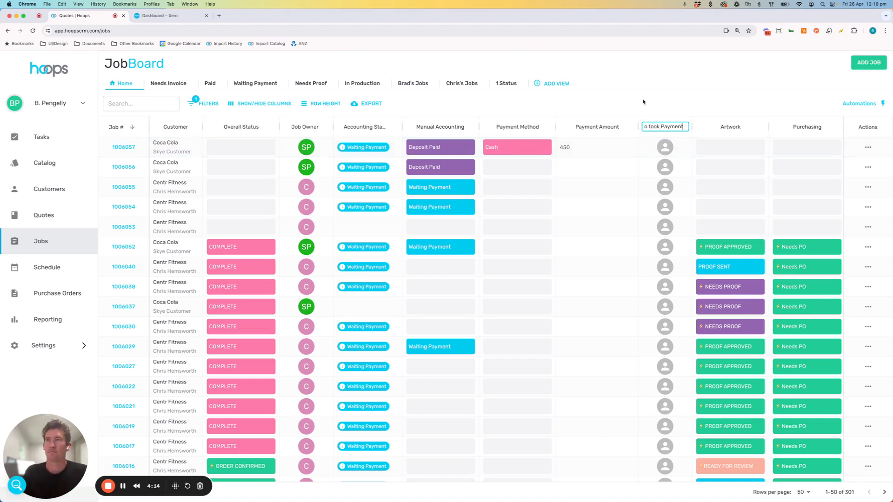
{"action": "key", "text": "Return"}
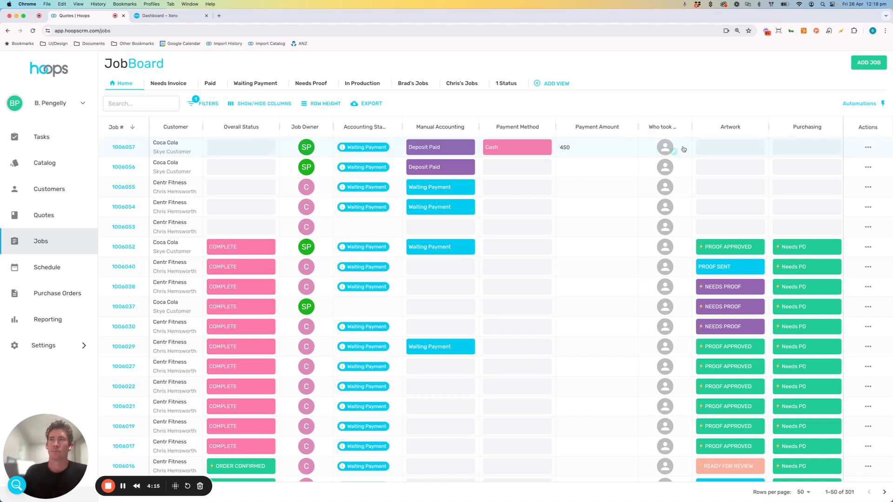
Assign a team member as payment taker for the first Coca Cola job, and narrow the Payment Amount column.
{"action": "left_click", "coordinate": [664, 148]}
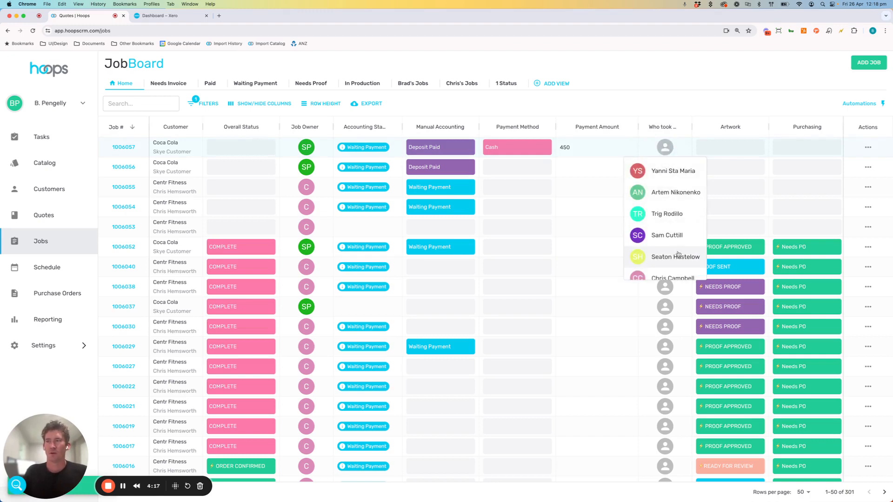
{"action": "left_click", "coordinate": [673, 235]}
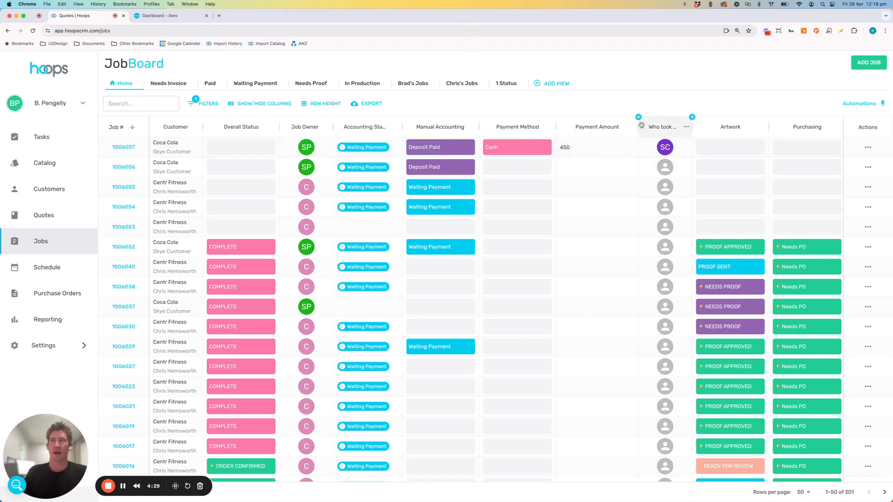
{"action": "left_click_drag", "start_coordinate": [637, 126], "coordinate": [620, 126]}
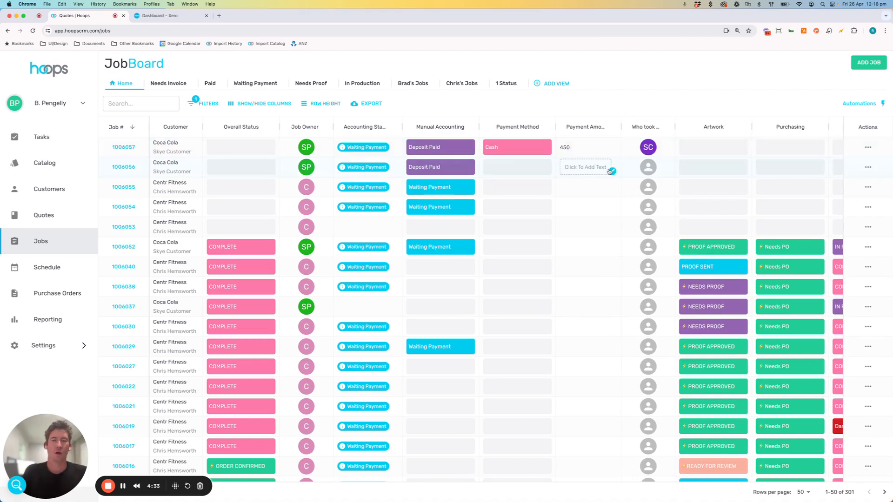
Look across the job board's remaining columns and check the list of columns that can be shown or hidden.
{"action": "scroll", "coordinate": [611, 173], "scroll_direction": "right", "scroll_amount": 15}
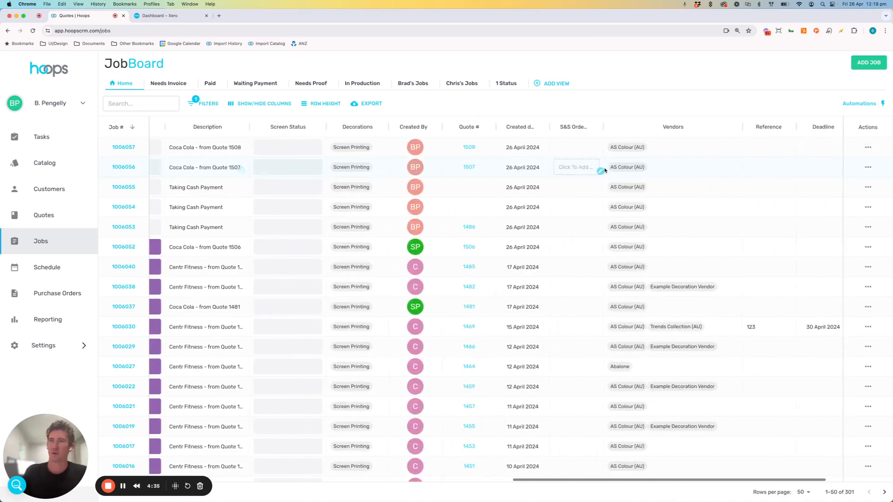
{"action": "scroll", "coordinate": [603, 170], "scroll_direction": "left", "scroll_amount": 10}
{"action": "scroll", "coordinate": [603, 170], "scroll_direction": "left", "scroll_amount": 10}
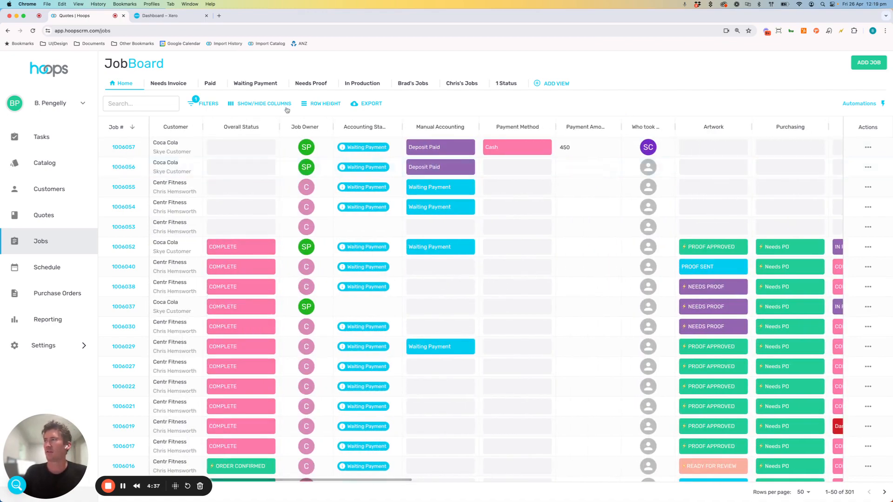
{"action": "left_click", "coordinate": [264, 106]}
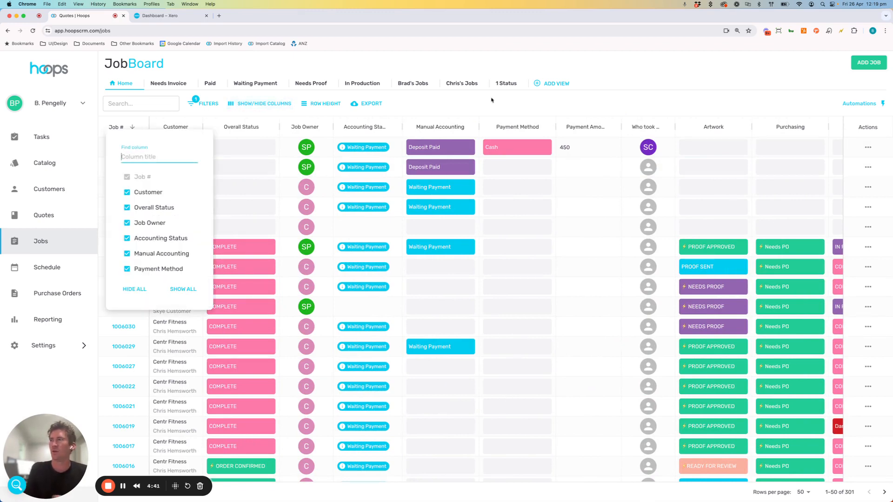
{"action": "left_click", "coordinate": [204, 93]}
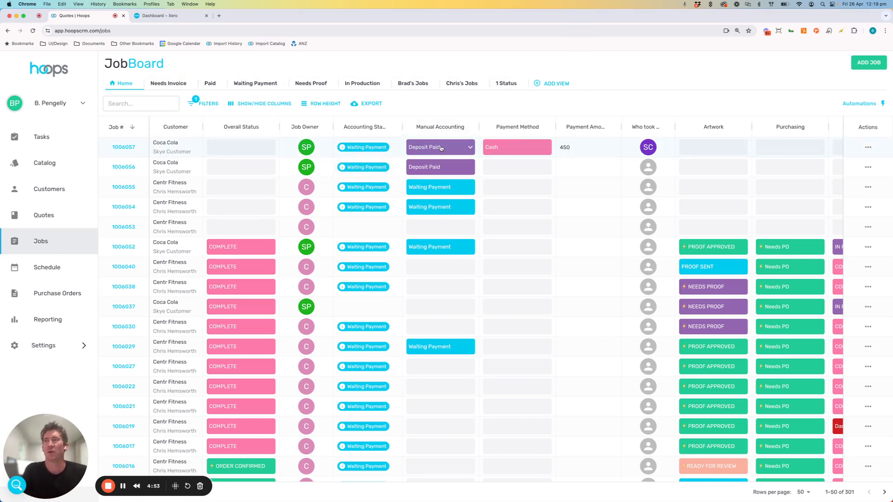
Switch to Xero, open the newest Coca Cola draft invoice and approve it without emailing.
{"action": "left_click", "coordinate": [199, 17]}
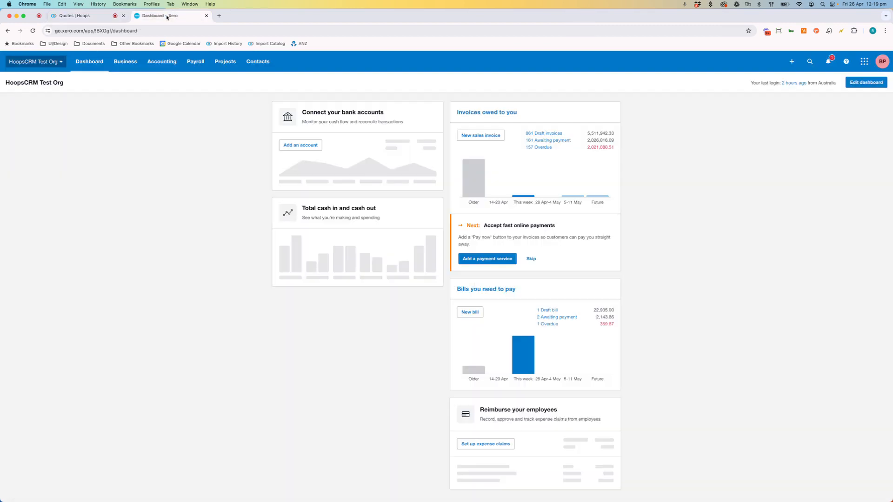
{"action": "left_click", "coordinate": [124, 65]}
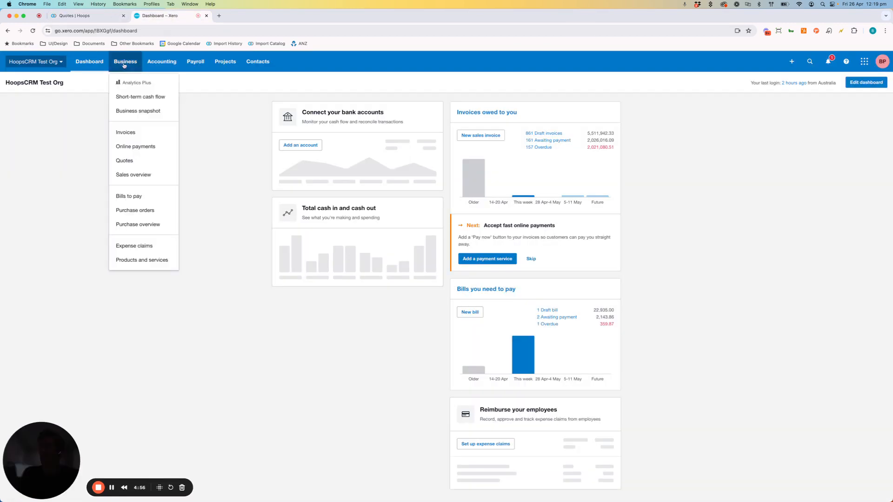
{"action": "left_click", "coordinate": [149, 133]}
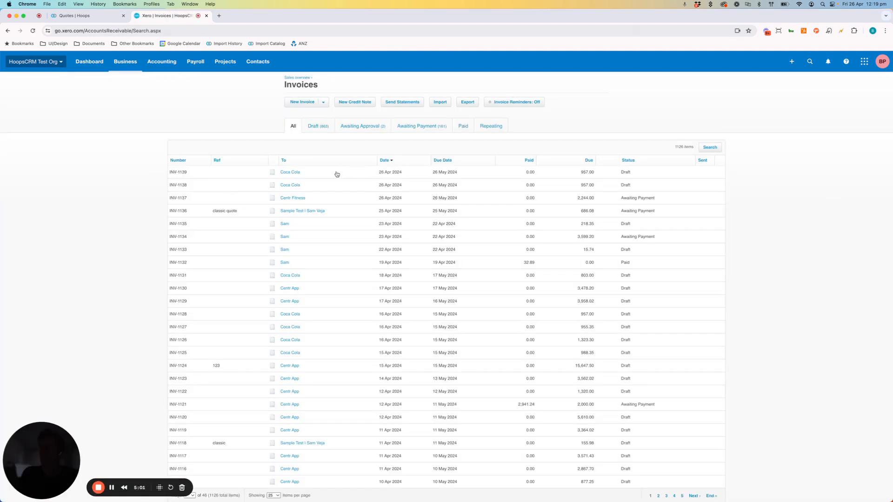
{"action": "left_click", "coordinate": [335, 174]}
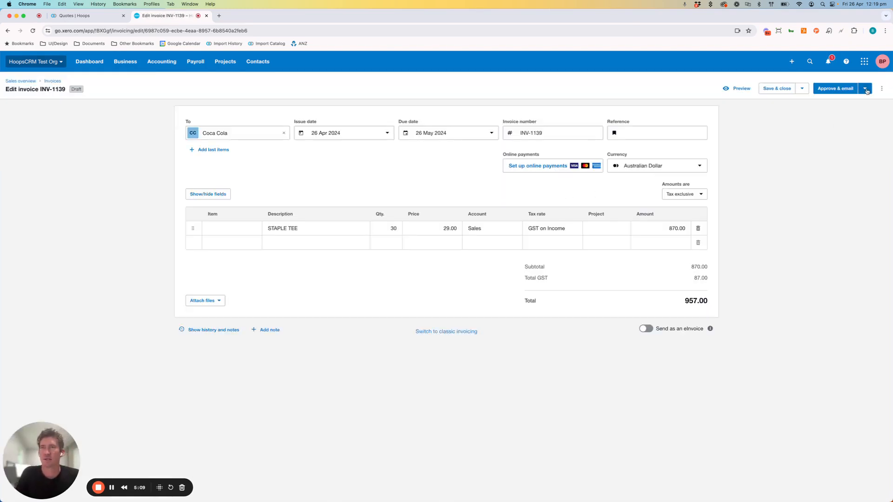
{"action": "left_click", "coordinate": [866, 91]}
{"action": "left_click", "coordinate": [823, 107]}
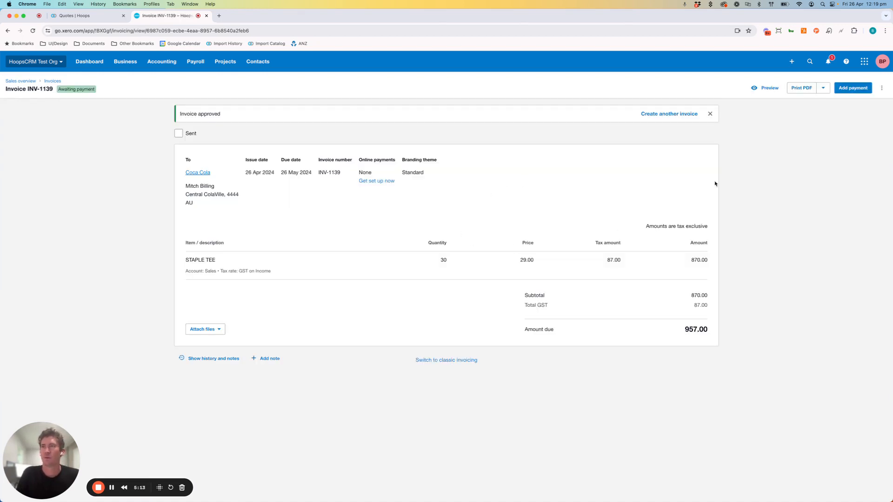
Add a payment of 450 to the approved Coca Cola invoice using the 880 Owner A Drawings account.
{"action": "left_click", "coordinate": [854, 88]}
{"action": "left_click_drag", "start_coordinate": [436, 296], "coordinate": [362, 297]}
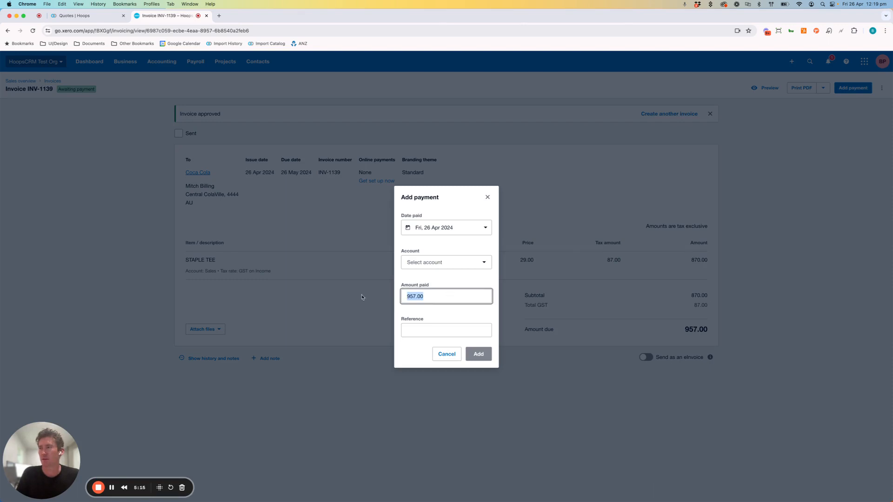
{"action": "type", "text": "450"}
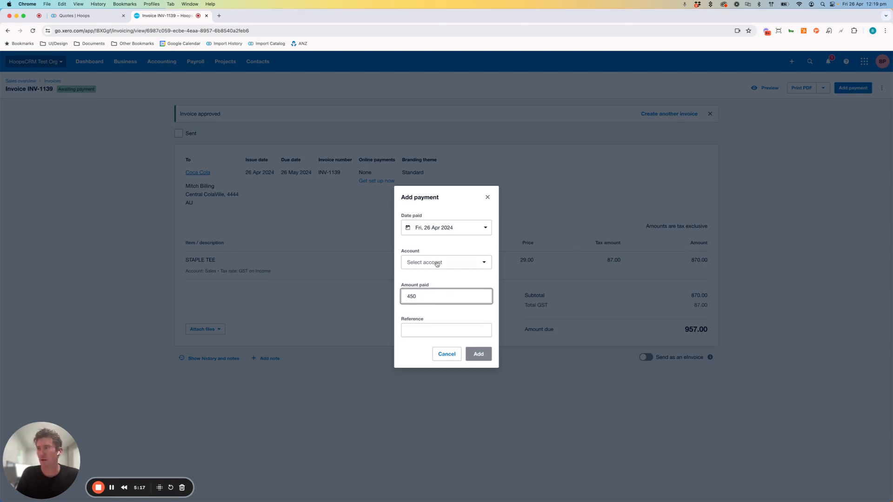
{"action": "left_click", "coordinate": [437, 264]}
{"action": "left_click", "coordinate": [437, 313]}
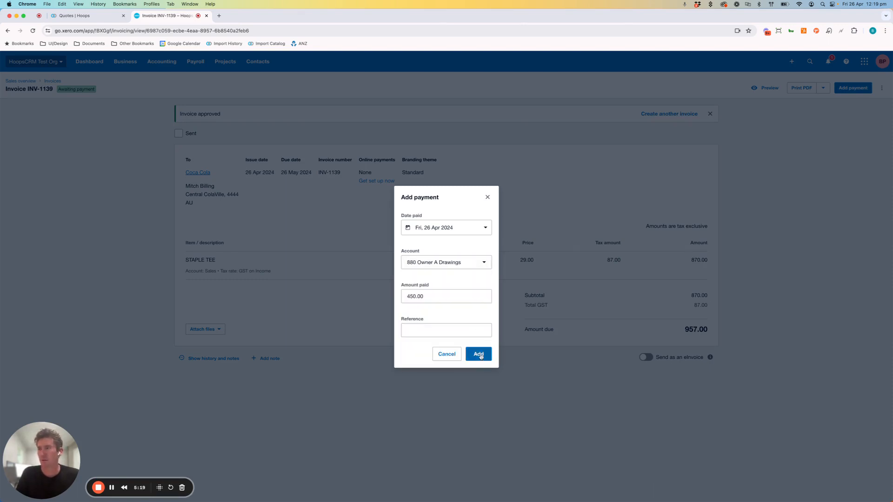
{"action": "left_click", "coordinate": [479, 355]}
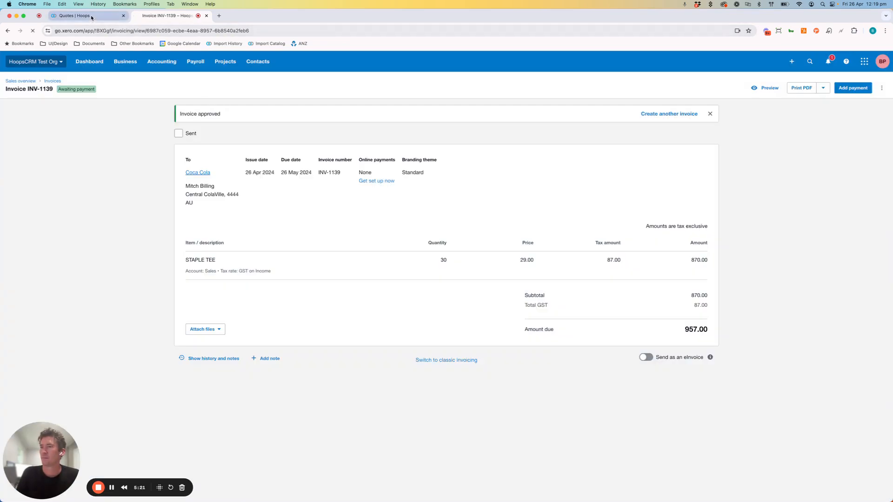
Switch back to Hoops and reload the Home job board to check the first Coca Cola job's accounting status.
{"action": "left_click", "coordinate": [91, 17]}
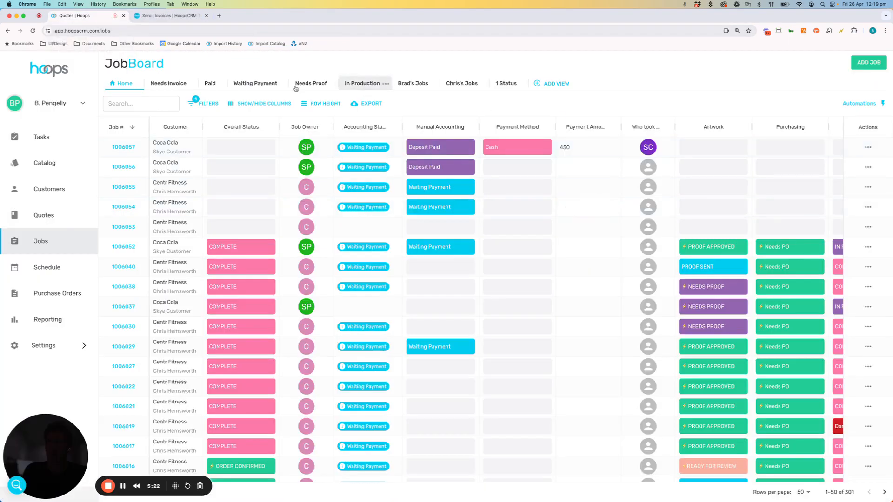
{"action": "left_click", "coordinate": [170, 84]}
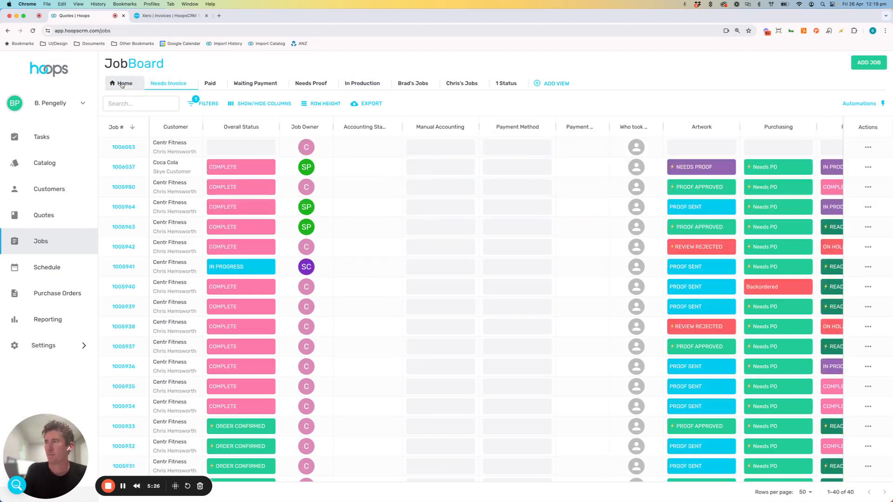
{"action": "left_click", "coordinate": [122, 84]}
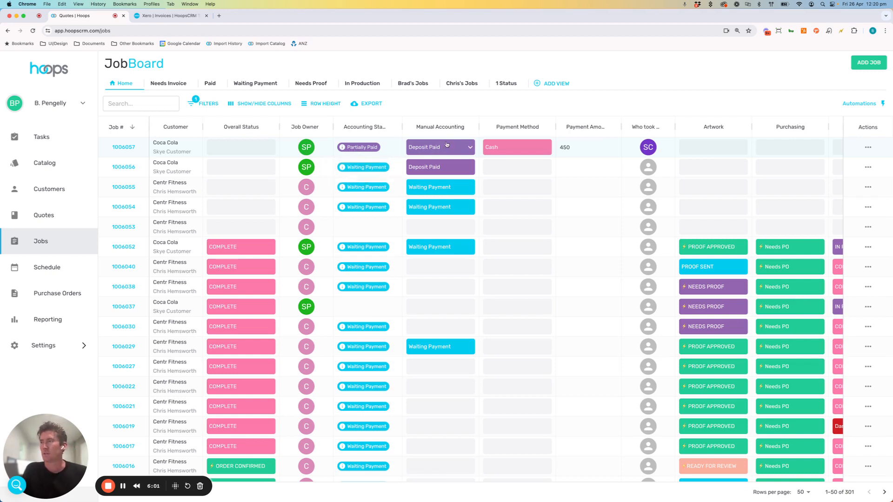
Open the Automations settings and show 100 automations per page.
{"action": "left_click", "coordinate": [43, 345]}
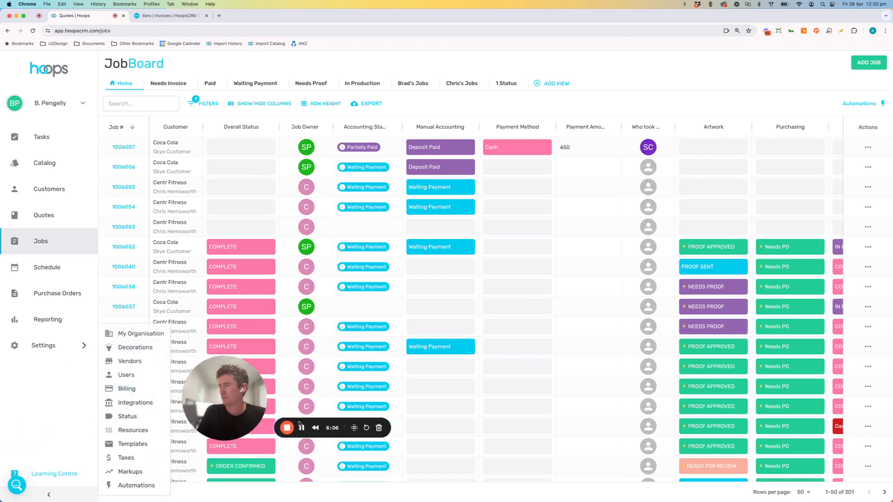
{"action": "left_click", "coordinate": [130, 485]}
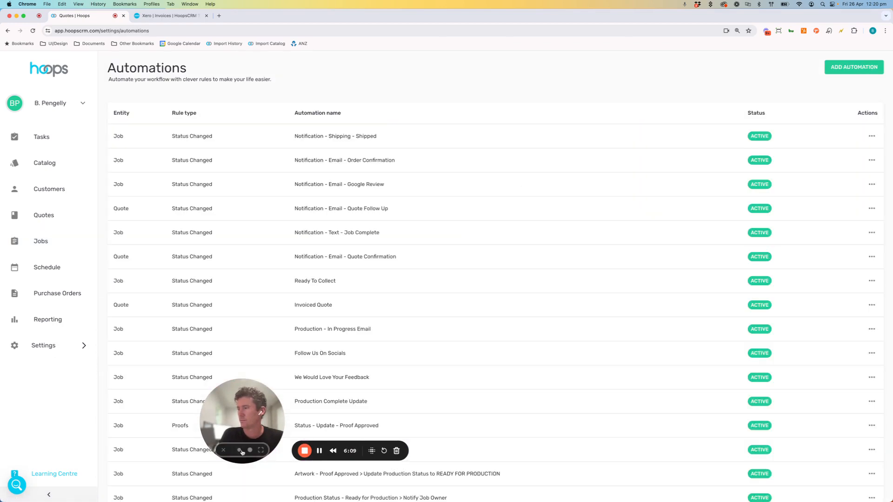
{"action": "left_click_drag", "start_coordinate": [231, 401], "coordinate": [71, 405]}
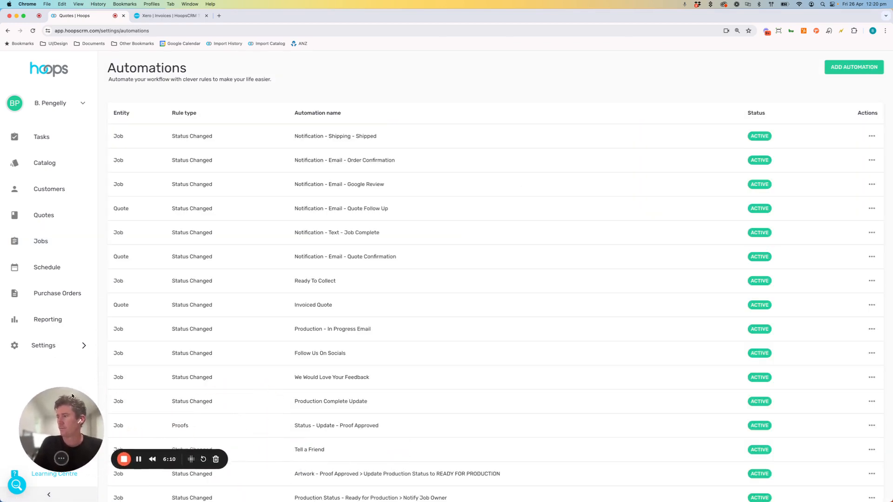
{"action": "scroll", "coordinate": [623, 311], "scroll_direction": "down", "scroll_amount": 10}
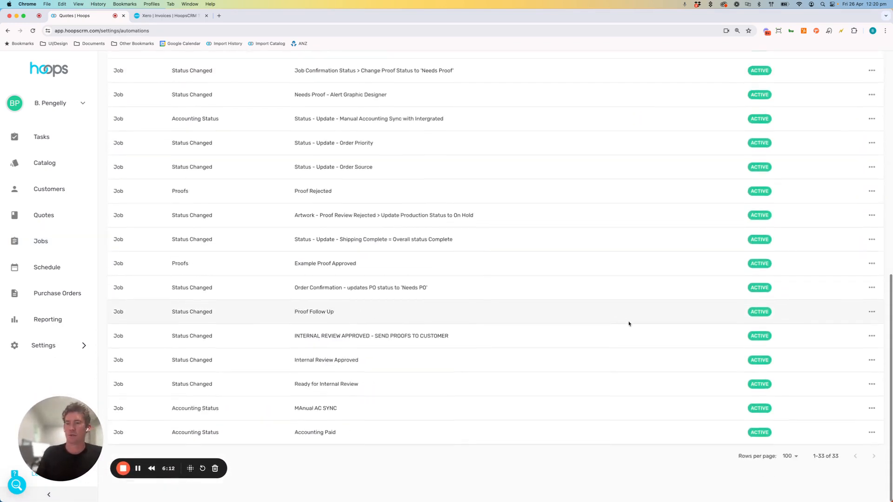
{"action": "left_click", "coordinate": [792, 493]}
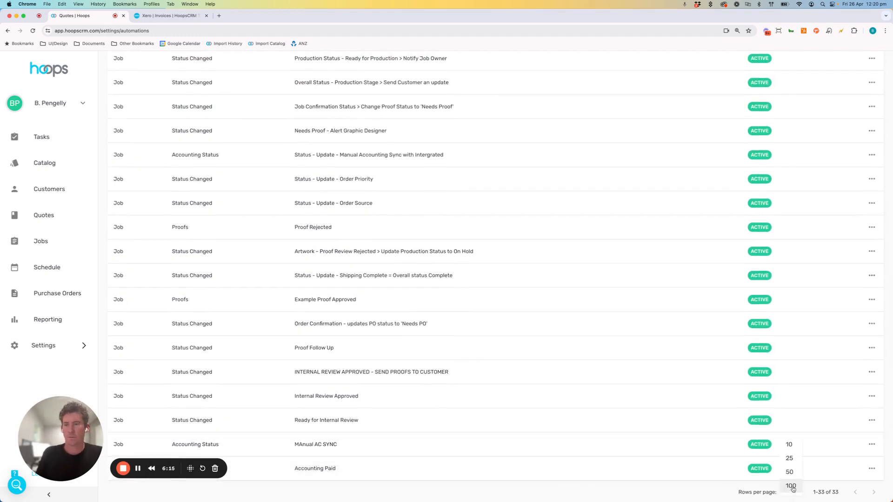
{"action": "left_click", "coordinate": [791, 486]}
Find the MAnual AC SYNC automation, open it for editing and examine its Accounting Status trigger.
{"action": "scroll", "coordinate": [470, 239], "scroll_direction": "up", "scroll_amount": 1}
{"action": "scroll", "coordinate": [298, 166], "scroll_direction": "up", "scroll_amount": 10}
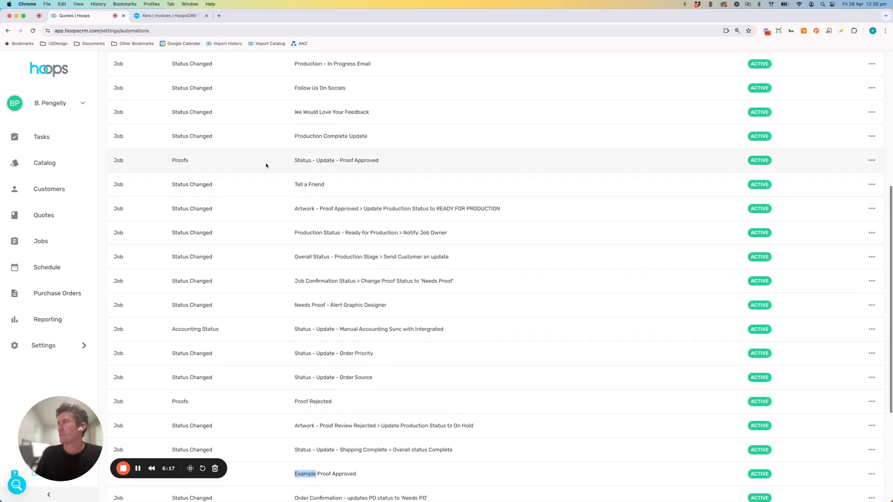
{"action": "scroll", "coordinate": [251, 167], "scroll_direction": "down", "scroll_amount": 10}
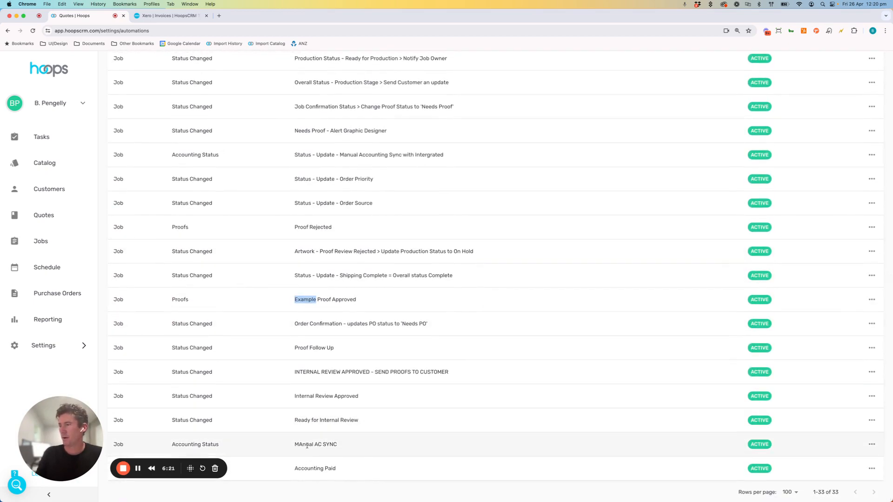
{"action": "left_click", "coordinate": [872, 445]}
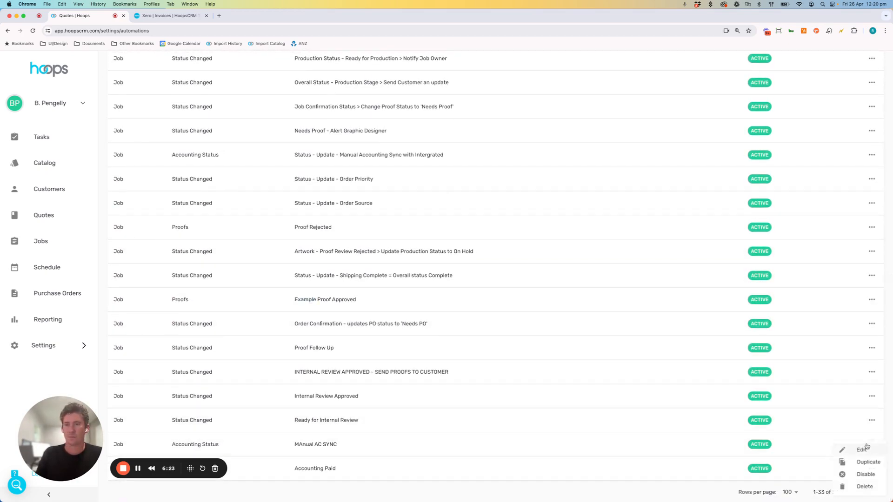
{"action": "left_click", "coordinate": [866, 450]}
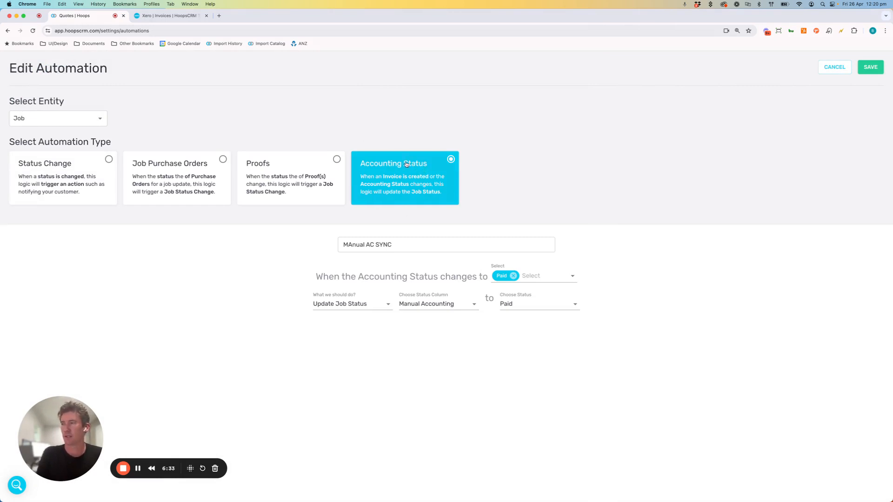
{"action": "left_click_drag", "start_coordinate": [334, 277], "coordinate": [450, 279]}
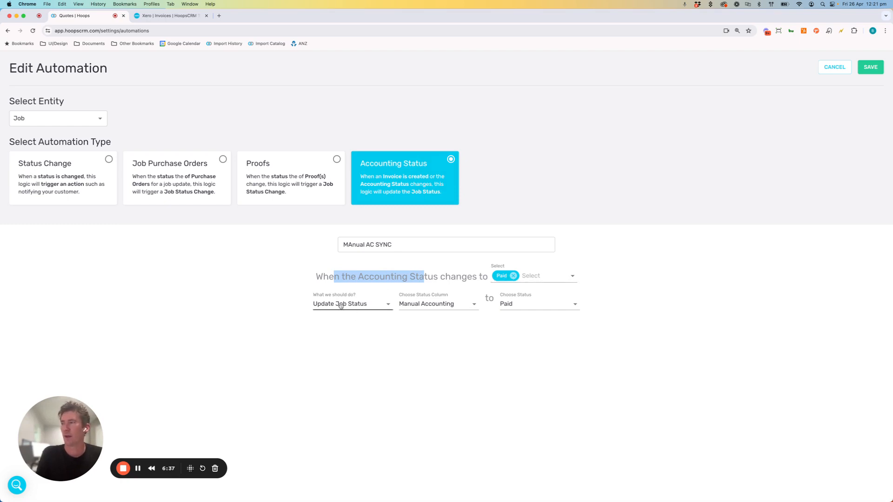
Examine the automation's Manual Accounting status column setting, then leave the automation without saving.
{"action": "left_click", "coordinate": [437, 305]}
{"action": "left_click", "coordinate": [461, 306]}
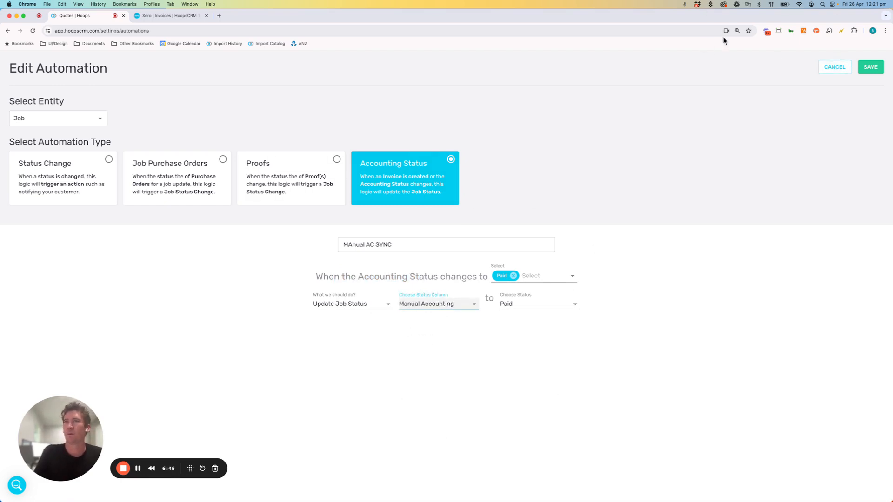
{"action": "left_click", "coordinate": [836, 68]}
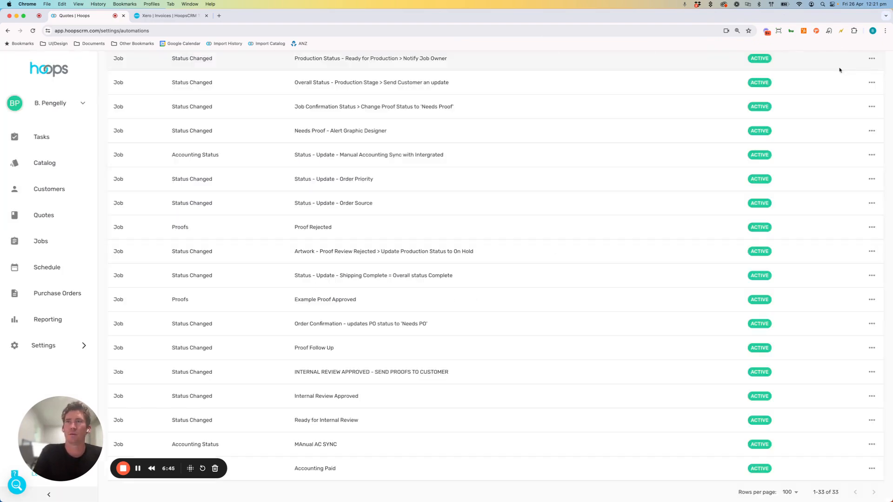
Open the job board and view the invoice details behind the first Coca Cola job's accounting status.
{"action": "left_click", "coordinate": [50, 238]}
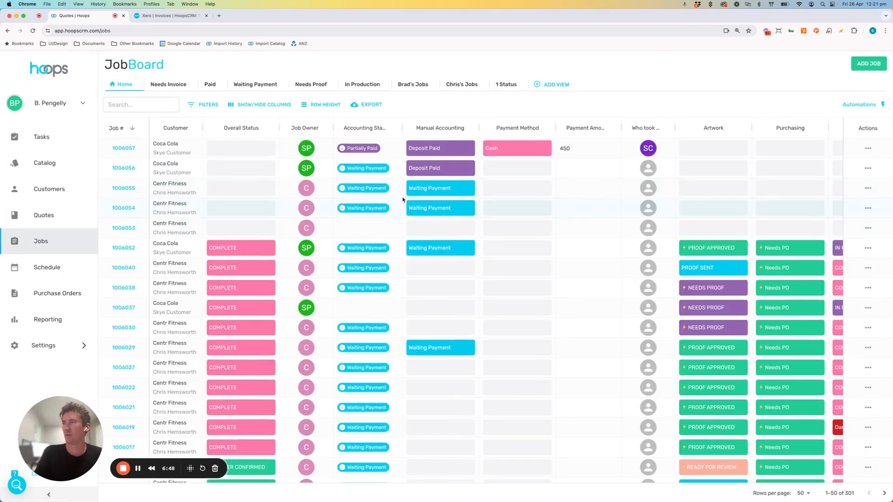
{"action": "mouse_move", "coordinate": [371, 150]}
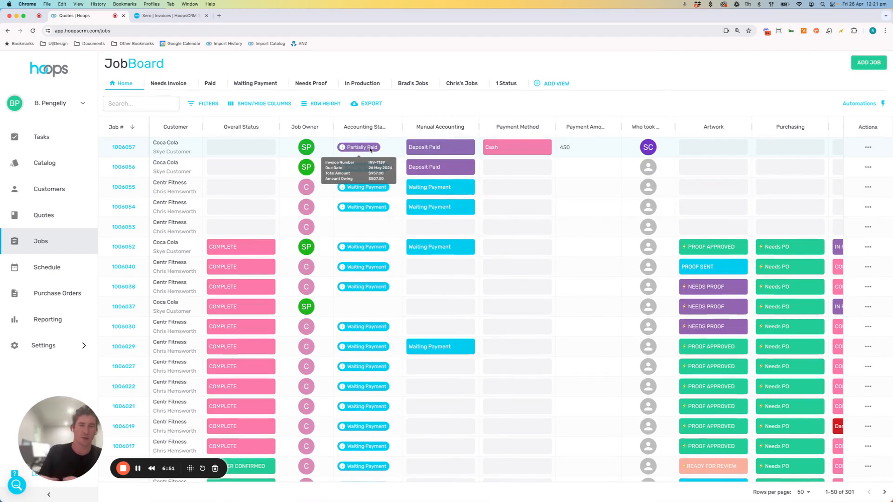
Switch to Xero and add a payment for the remaining 507.00 on the newest Coca Cola invoice using the 880 Owner A Drawings account.
{"action": "left_click", "coordinate": [169, 15]}
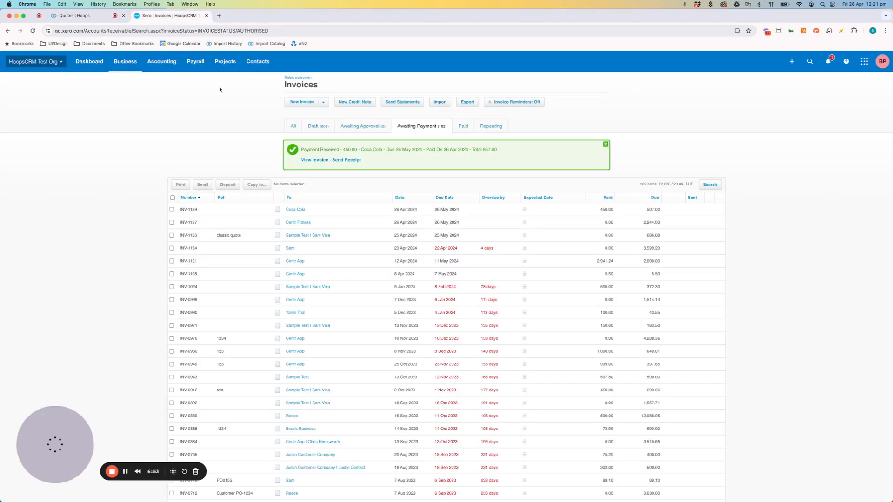
{"action": "left_click", "coordinate": [349, 212]}
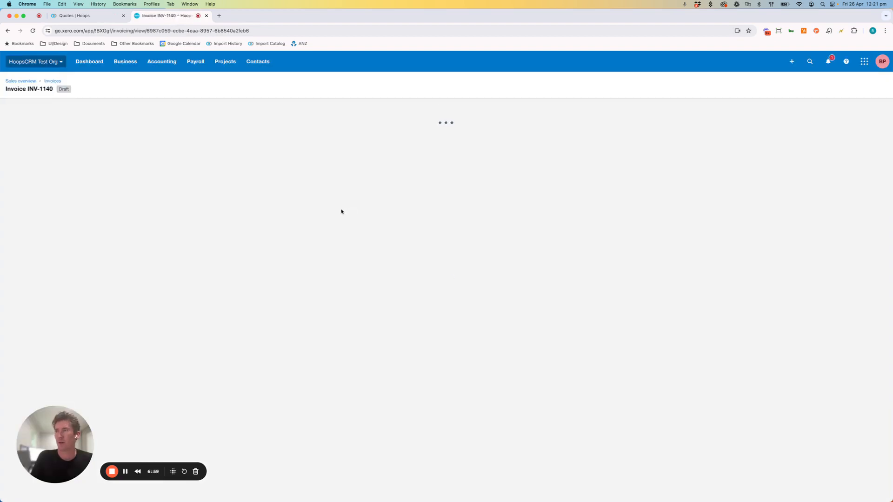
{"action": "left_click", "coordinate": [853, 88]}
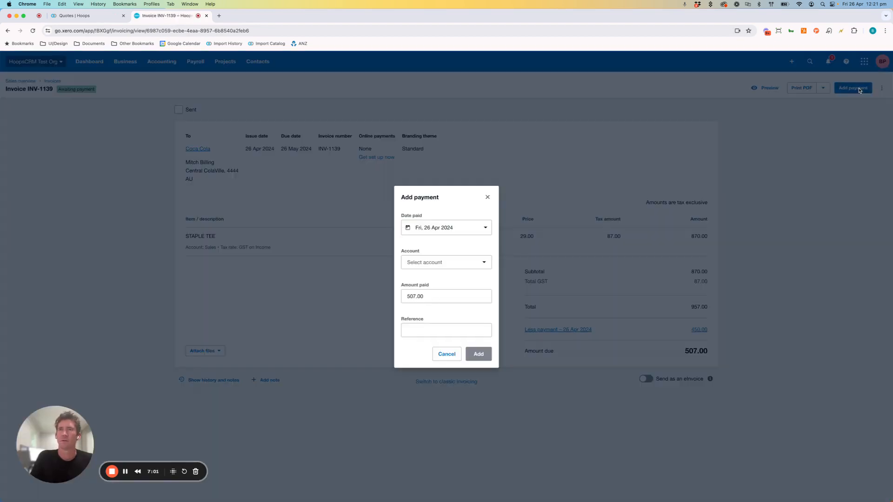
{"action": "left_click", "coordinate": [451, 263]}
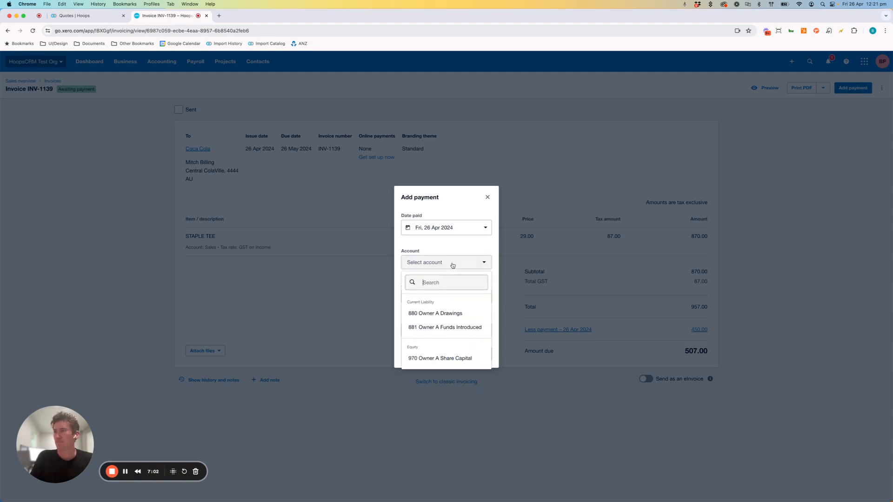
{"action": "left_click", "coordinate": [437, 312]}
{"action": "left_click", "coordinate": [482, 354]}
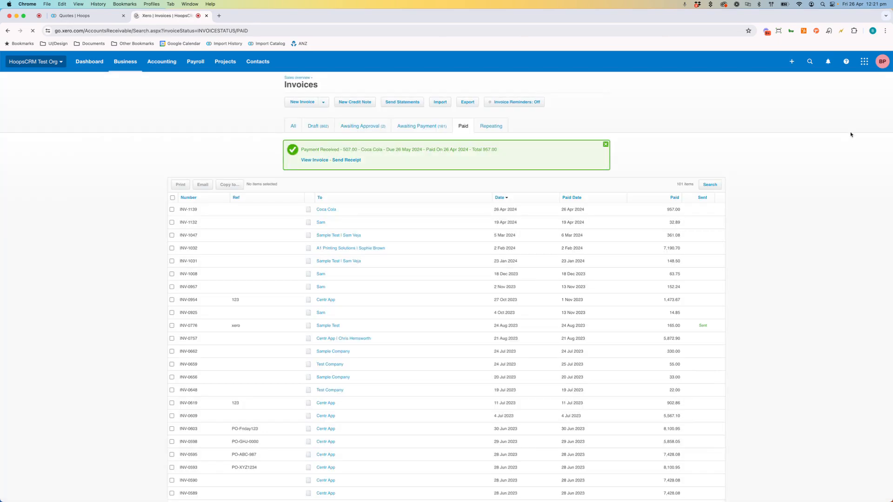
Switch back to Hoops, refresh the Home board by visiting the Needs Invoice view, and check the first Coca Cola job's Accounting Status and Manual Accounting.
{"action": "left_click", "coordinate": [86, 16]}
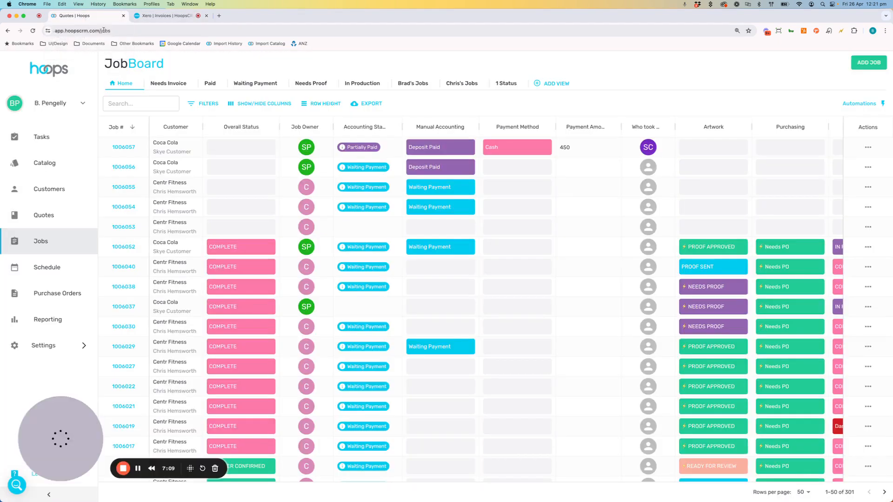
{"action": "left_click", "coordinate": [168, 84]}
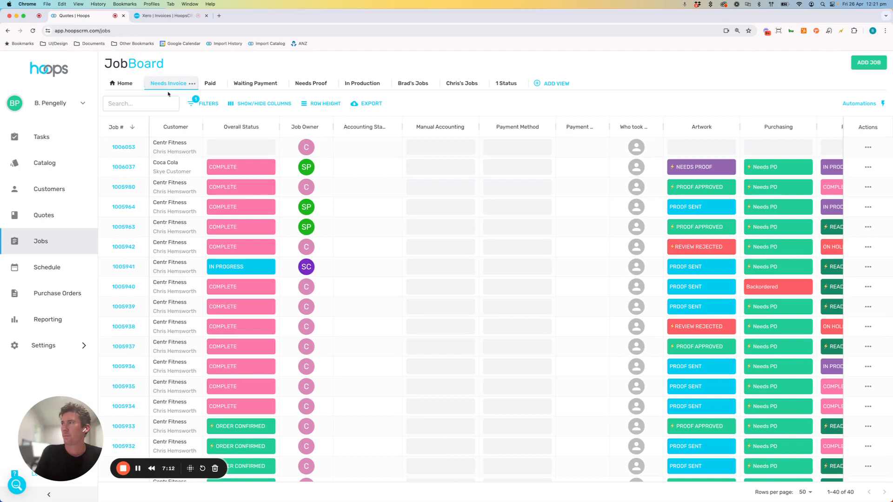
{"action": "left_click", "coordinate": [121, 84]}
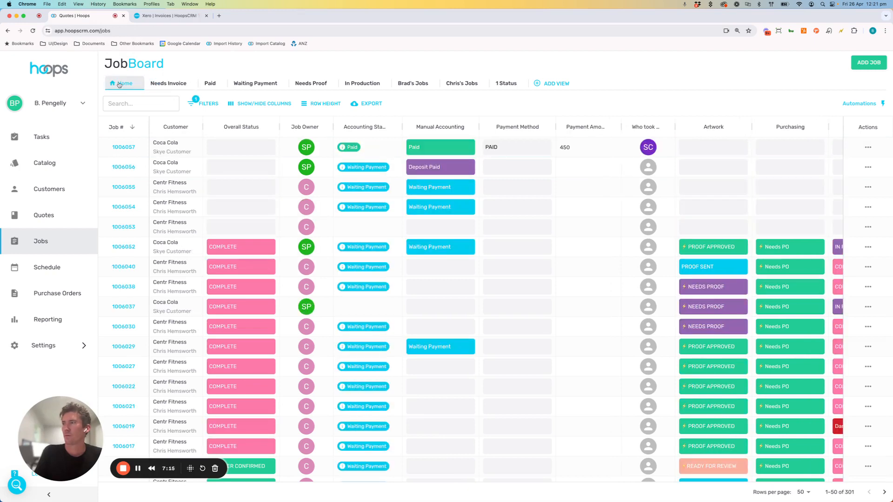
{"action": "mouse_move", "coordinate": [351, 148]}
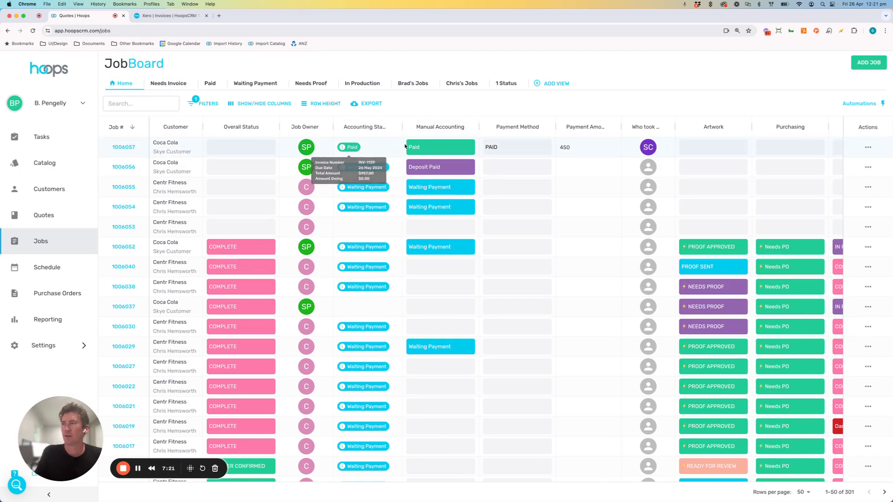
{"action": "left_click", "coordinate": [441, 146]}
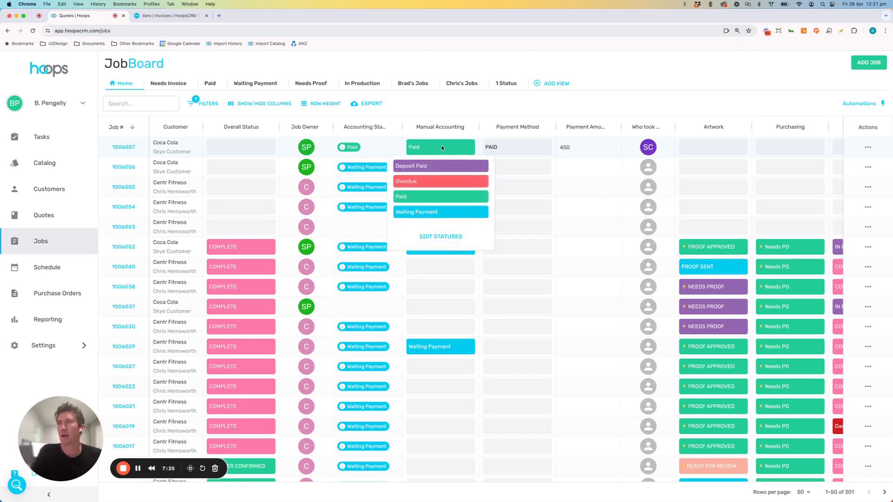
{"action": "left_click", "coordinate": [467, 106]}
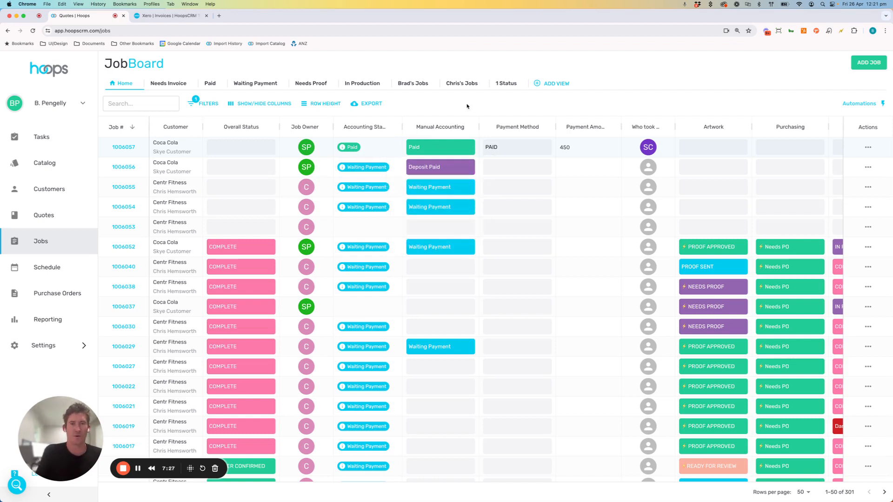